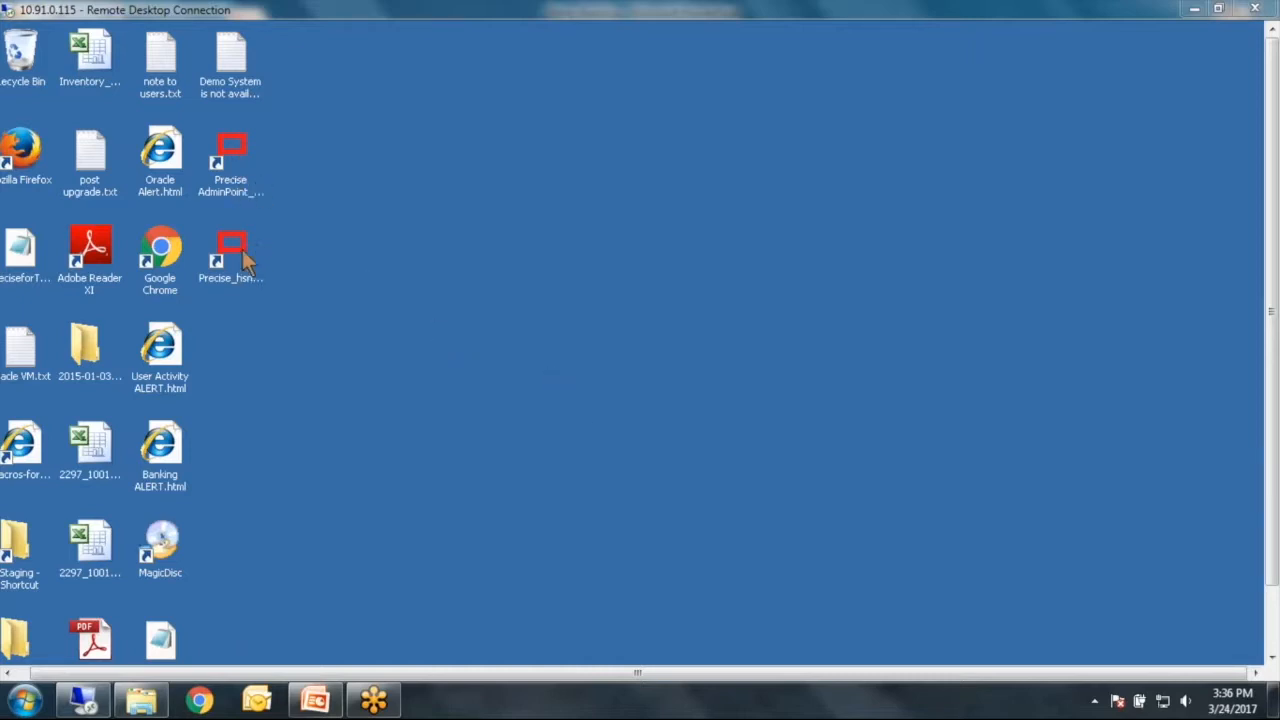
# Step: Inspect the target URL and port number in the Precise AdminPoint desktop shortcut's properties, leaving them unmodified
pyautogui.rightClick(235, 150)
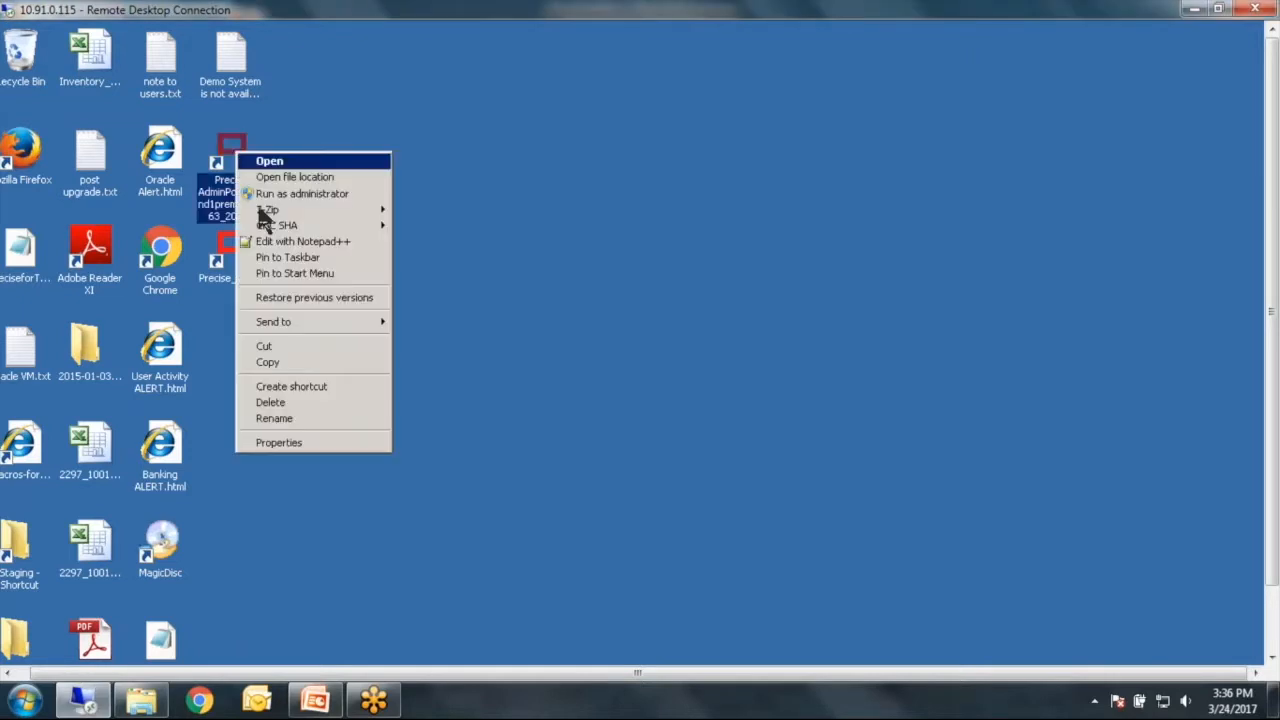
pyautogui.click(292, 442)
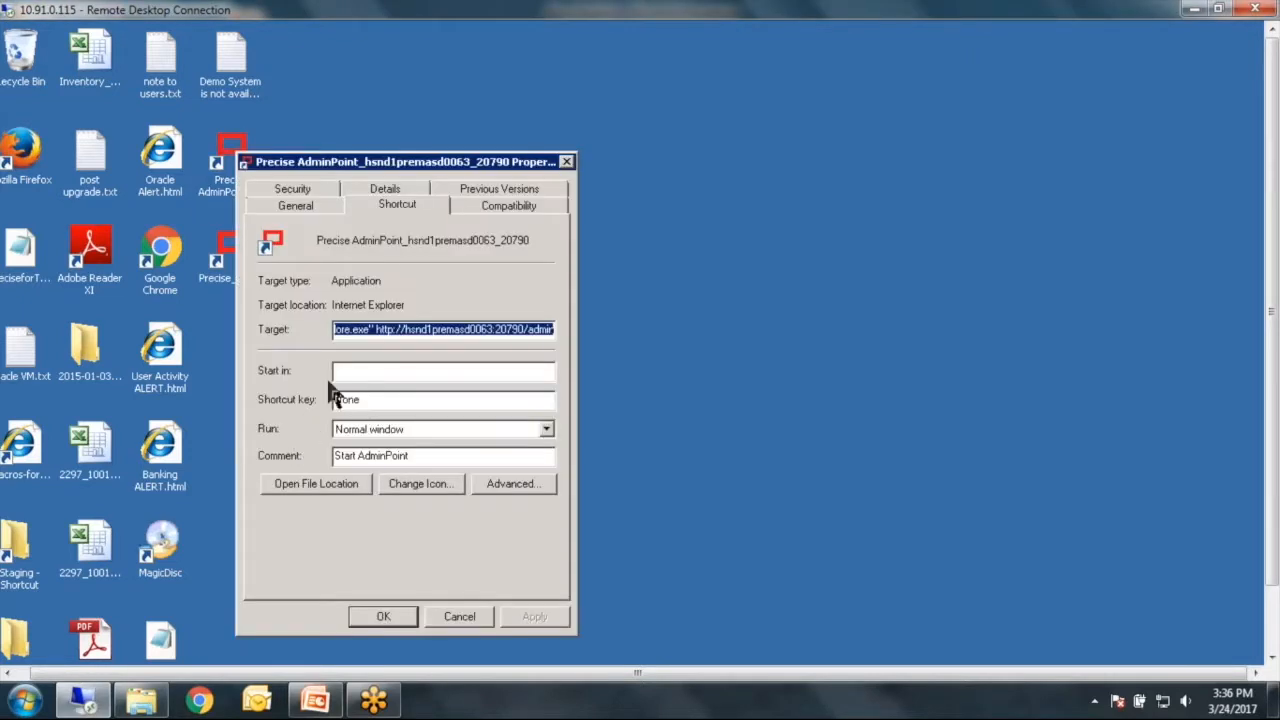
pyautogui.click(351, 329)
pyautogui.press('Left')
pyautogui.press('Left')
pyautogui.press('Left')
pyautogui.press('Left')
pyautogui.press('Left')
pyautogui.press('Left')
pyautogui.press('Left')
pyautogui.press('Left')
pyautogui.press('Left')
pyautogui.press('Left')
pyautogui.press('Left')
pyautogui.press('Left')
pyautogui.press('Left')
pyautogui.press('Left')
pyautogui.press('Left')
pyautogui.press('Left')
pyautogui.press('Left')
pyautogui.press('Left')
pyautogui.press('Left')
pyautogui.press('Left')
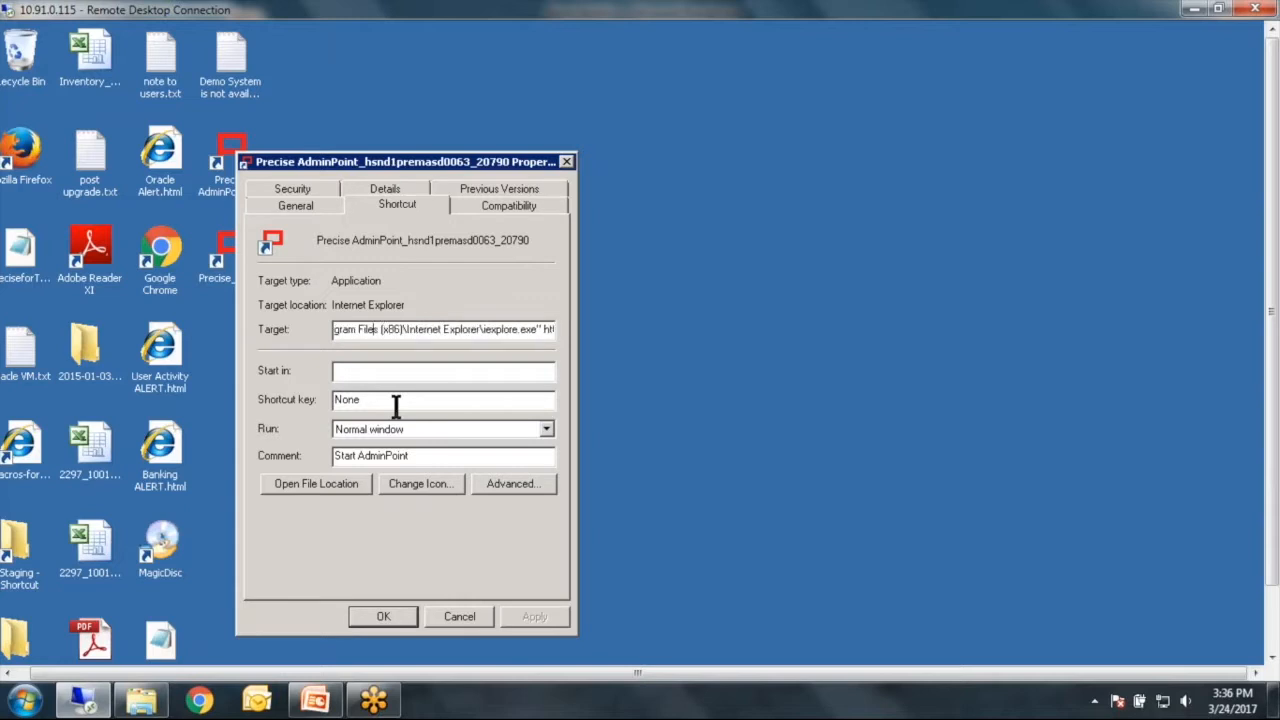
pyautogui.press('Right')
pyautogui.press('Right')
pyautogui.press('Right')
pyautogui.press('Right')
pyautogui.press('Right')
pyautogui.press('Right')
pyautogui.press('Right')
pyautogui.press('Right')
pyautogui.press('Right')
pyautogui.press('Right')
pyautogui.press('Right')
pyautogui.press('Right')
pyautogui.press('Right')
pyautogui.press('Right')
pyautogui.press('Right')
pyautogui.press('Right')
pyautogui.press('Right')
pyautogui.press('Right')
pyautogui.press('Right')
pyautogui.press('Right')
pyautogui.press('Right')
pyautogui.press('Right')
pyautogui.press('Right')
pyautogui.press('Right')
pyautogui.press('Right')
pyautogui.press('Right')
pyautogui.press('Right')
pyautogui.press('Right')
pyautogui.press('Right')
pyautogui.press('Right')
pyautogui.press('Right')
pyautogui.press('Right')
pyautogui.press('Right')
pyautogui.press('Right')
pyautogui.press('Right')
pyautogui.press('Right')
pyautogui.press('Right')
pyautogui.press('Right')
pyautogui.press('Right')
pyautogui.press('Right')
pyautogui.press('Right')
pyautogui.press('Right')
pyautogui.press('Right')
pyautogui.press('Right')
pyautogui.press('Right')
pyautogui.press('Right')
pyautogui.press('Right')
pyautogui.press('Right')
pyautogui.press('Right')
pyautogui.press('Right')
pyautogui.press('Right')
pyautogui.press('Right')
pyautogui.press('Right')
pyautogui.press('Right')
pyautogui.press('Right')
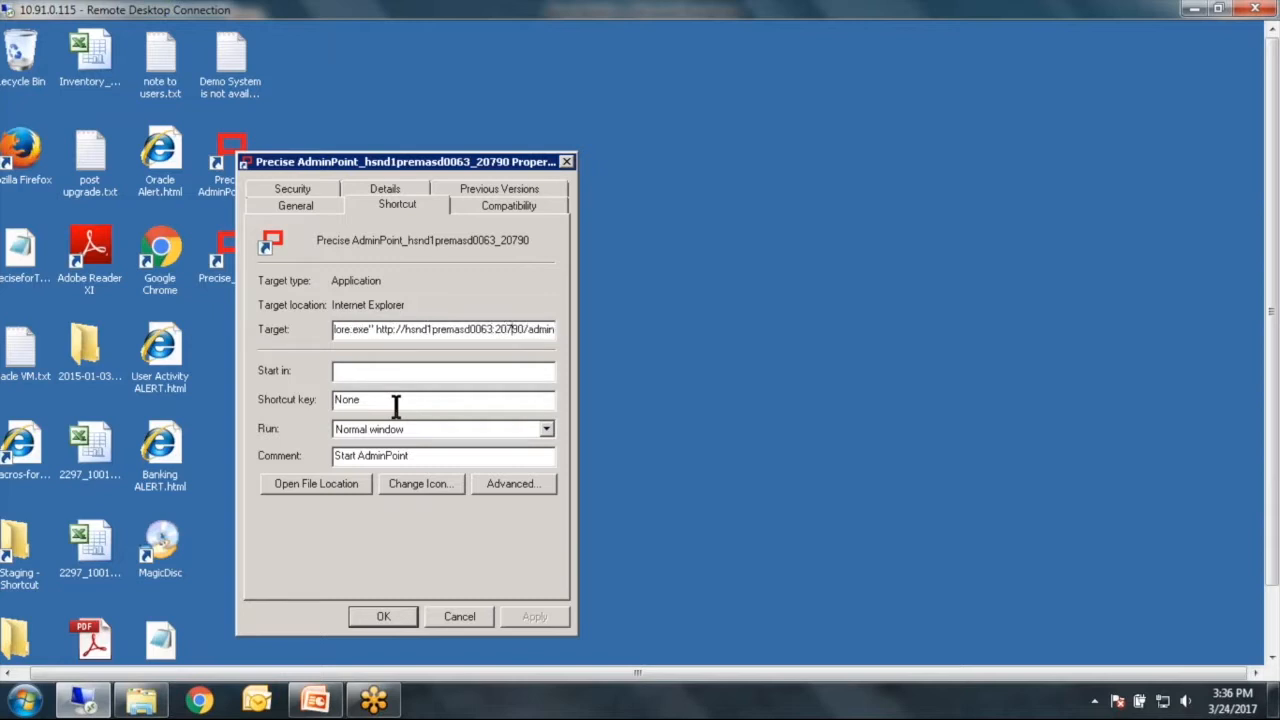
pyautogui.press('Left')
pyautogui.press('Left')
pyautogui.press('Left')
pyautogui.hotkey('shift', 'Right')
pyautogui.hotkey('shift', 'Right')
pyautogui.hotkey('shift', 'Right')
pyautogui.hotkey('shift', 'Right')
pyautogui.hotkey('shift', 'Right')
pyautogui.click(483, 617)
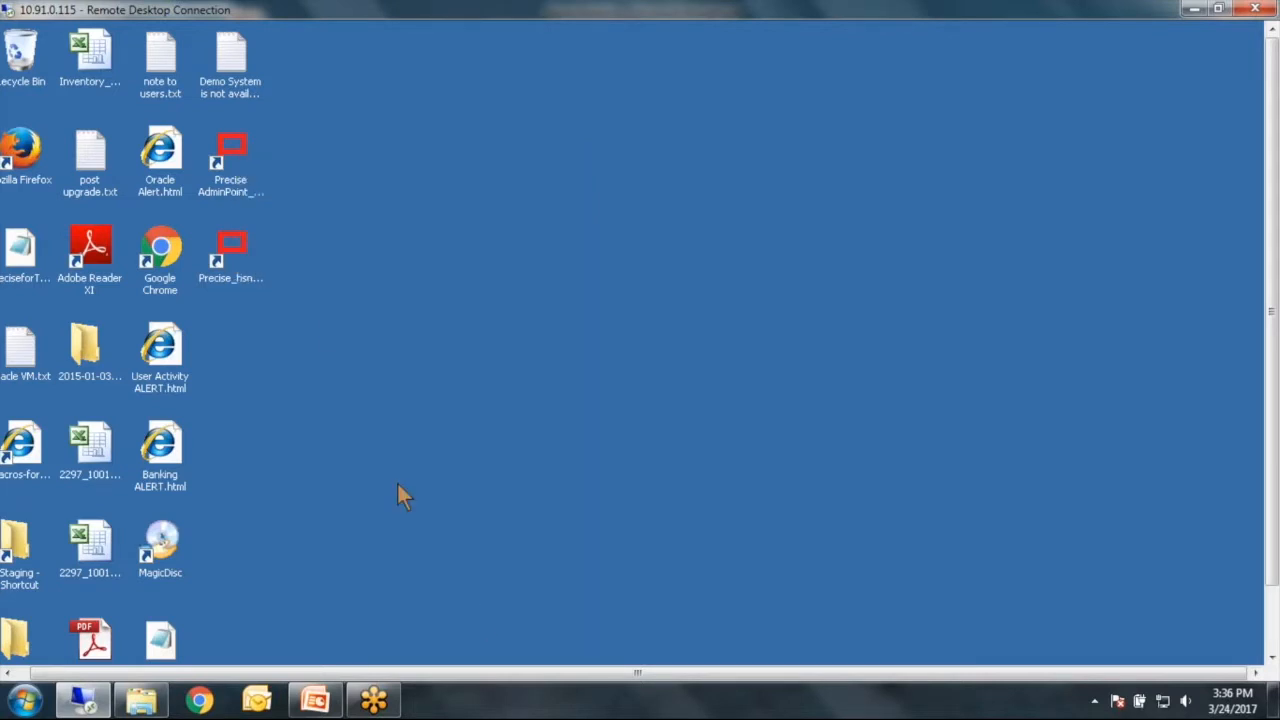
# Step: Launch Precise AdminPoint as administrator and log in with the remembered credentials
pyautogui.rightClick(236, 146)
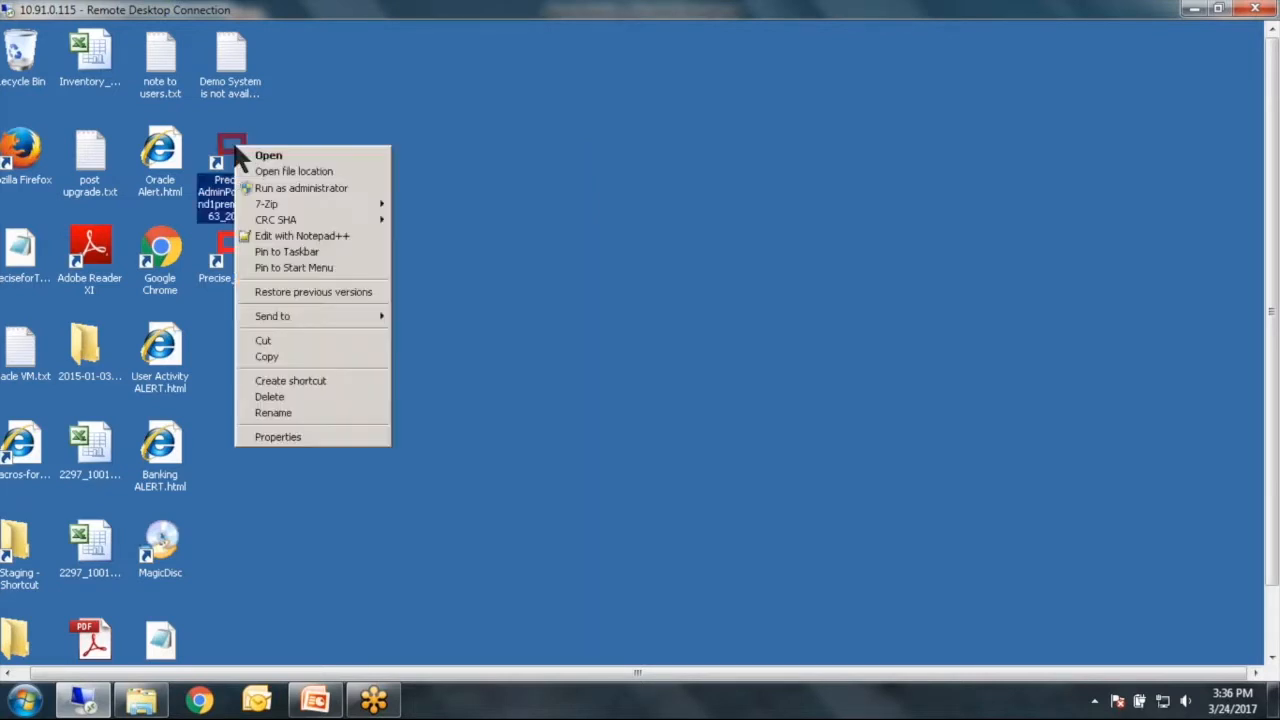
pyautogui.click(271, 189)
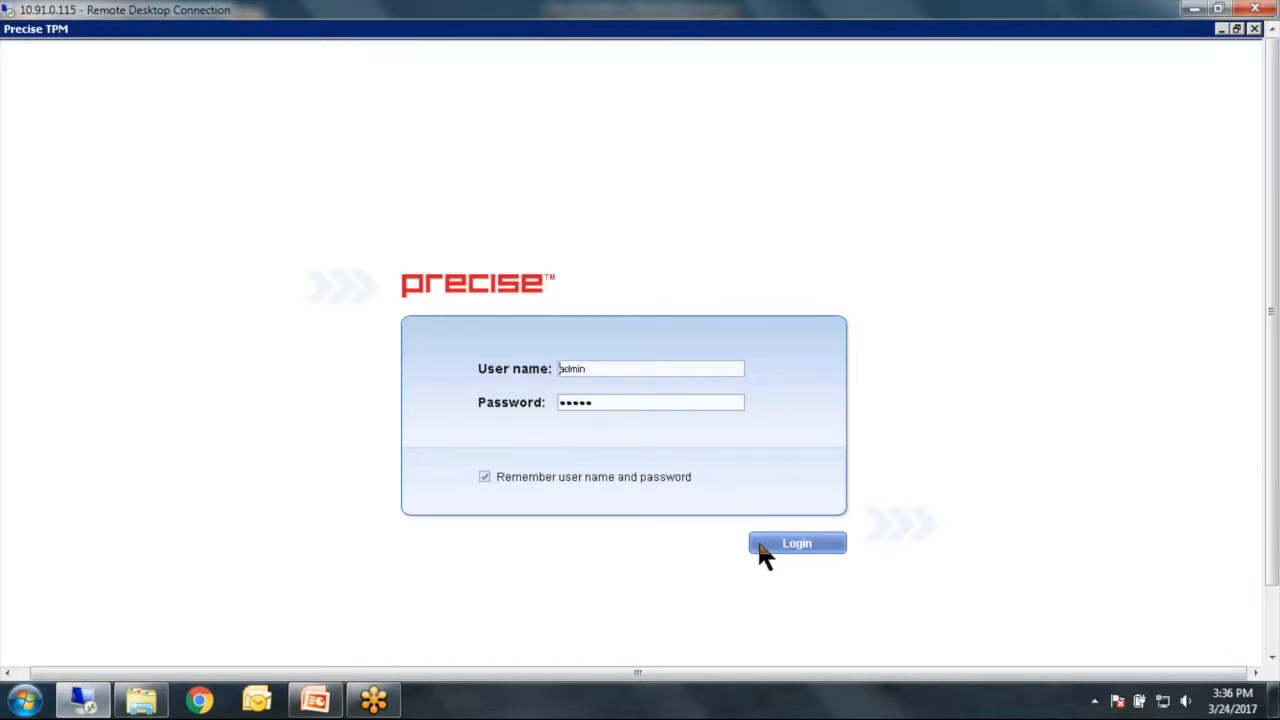
pyautogui.click(762, 553)
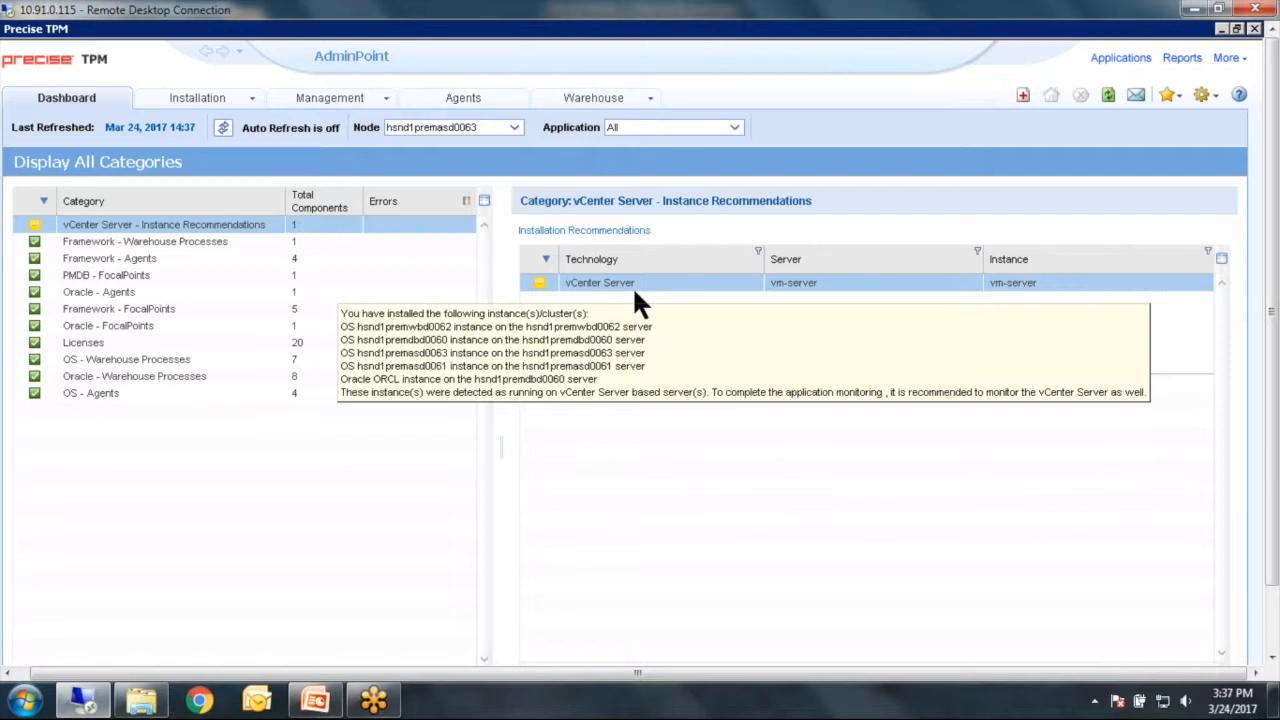
# Step: Display the installed applications and open the Retail Banking application for editing
pyautogui.click(251, 99)
pyautogui.click(231, 116)
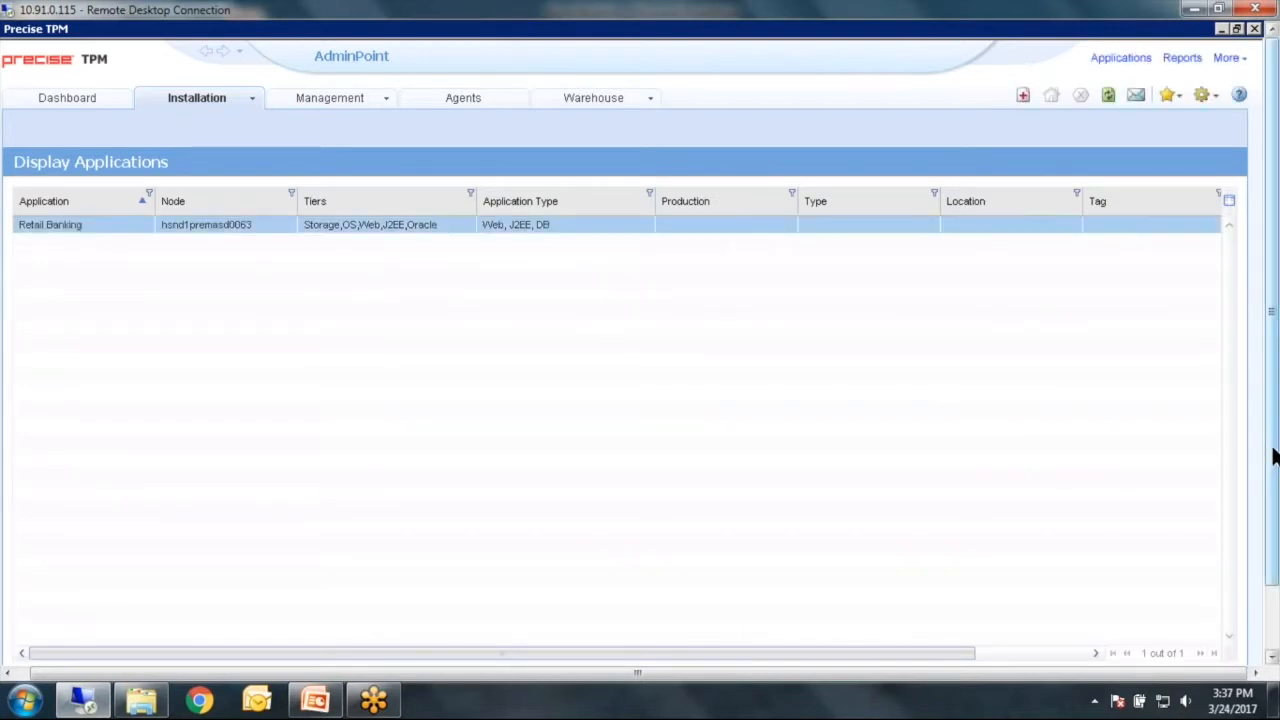
pyautogui.moveTo(1268, 445); pyautogui.dragTo(1273, 497)
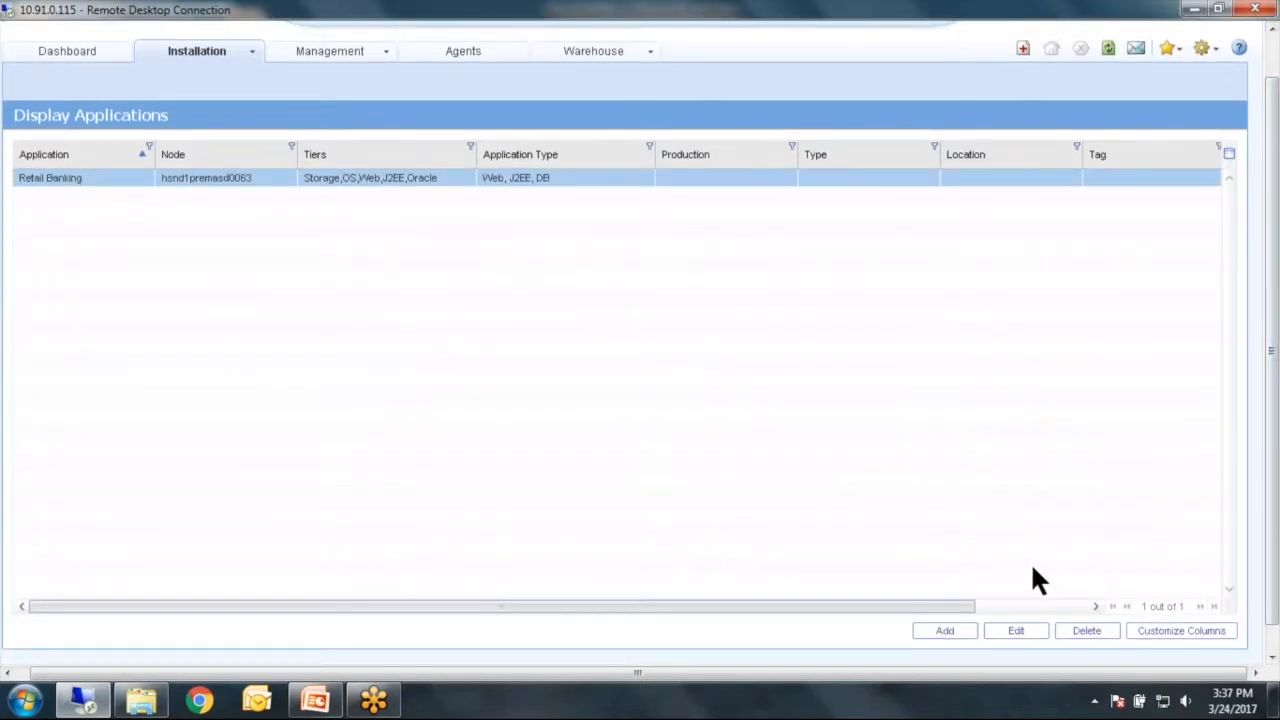
pyautogui.click(995, 632)
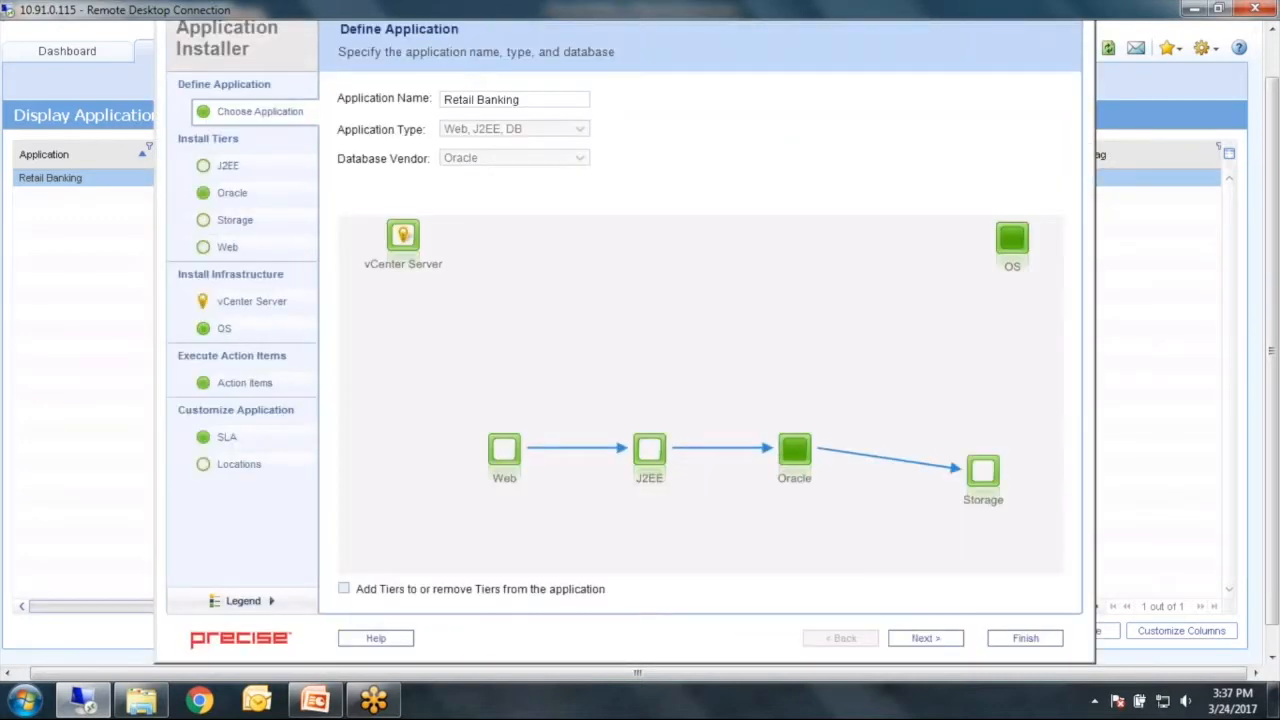
# Step: Start adding a new instance to the Web tier of the Retail Banking application
pyautogui.click(228, 247)
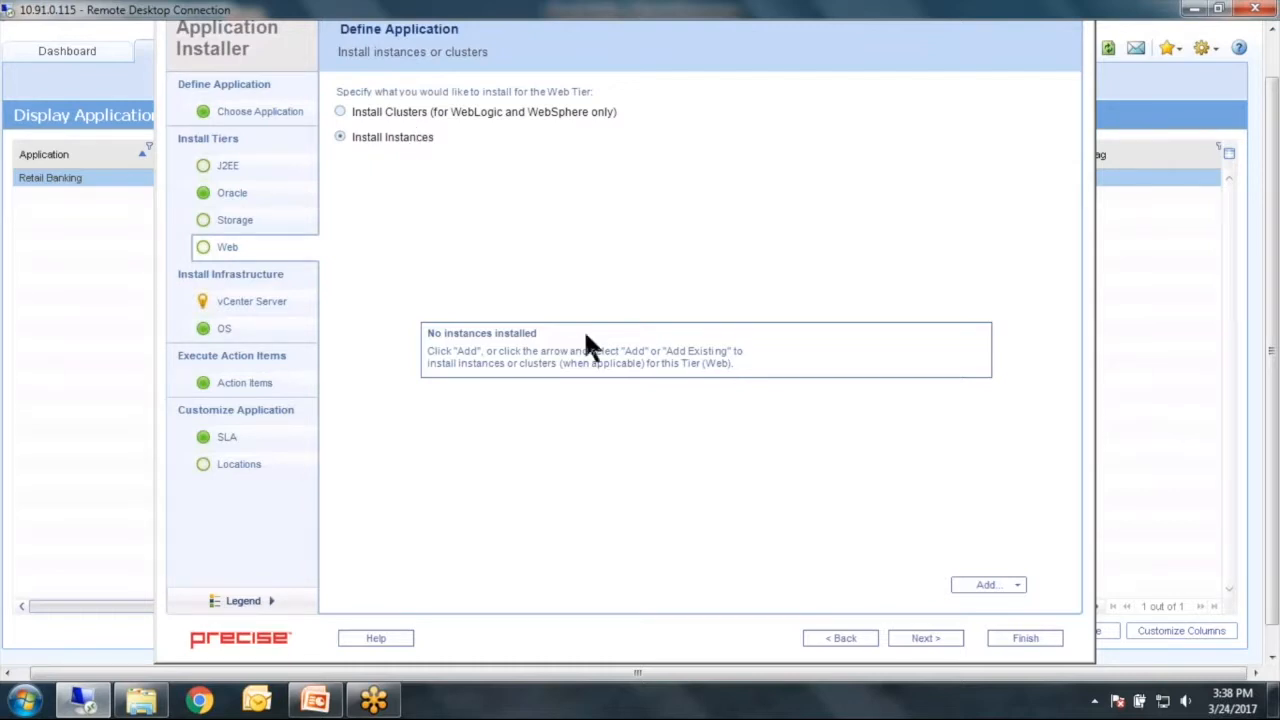
pyautogui.click(964, 586)
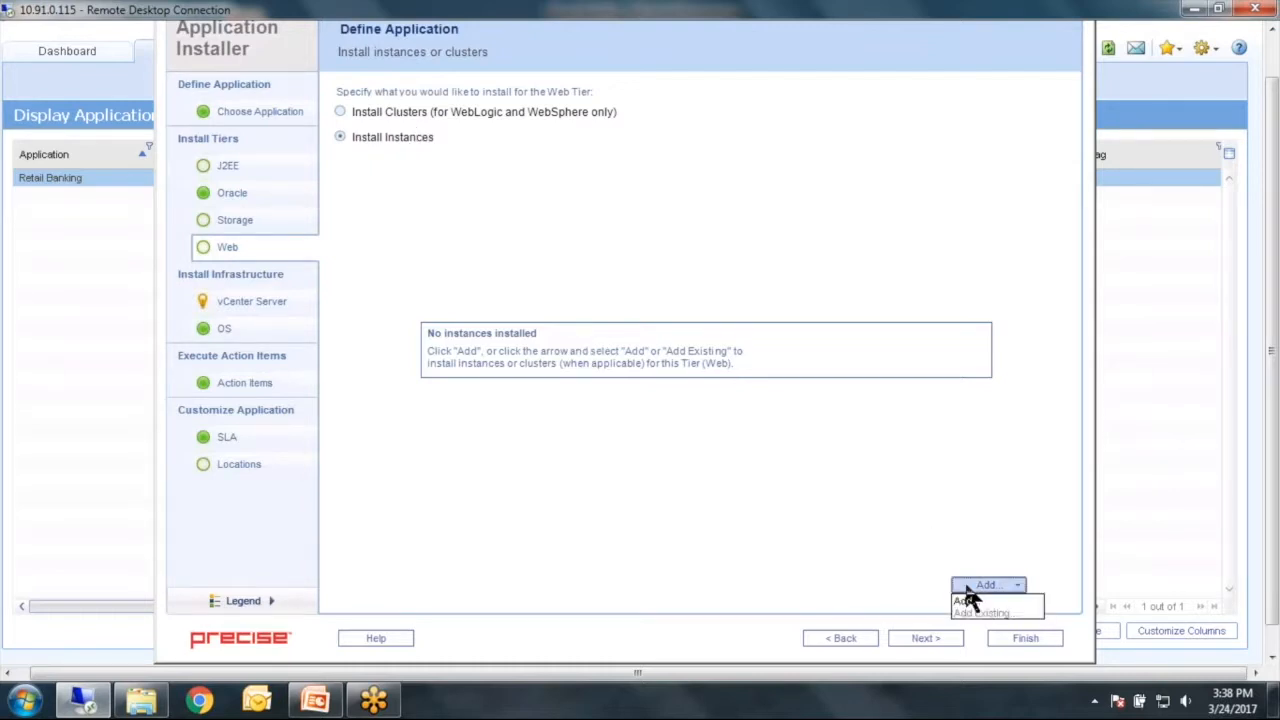
pyautogui.click(975, 603)
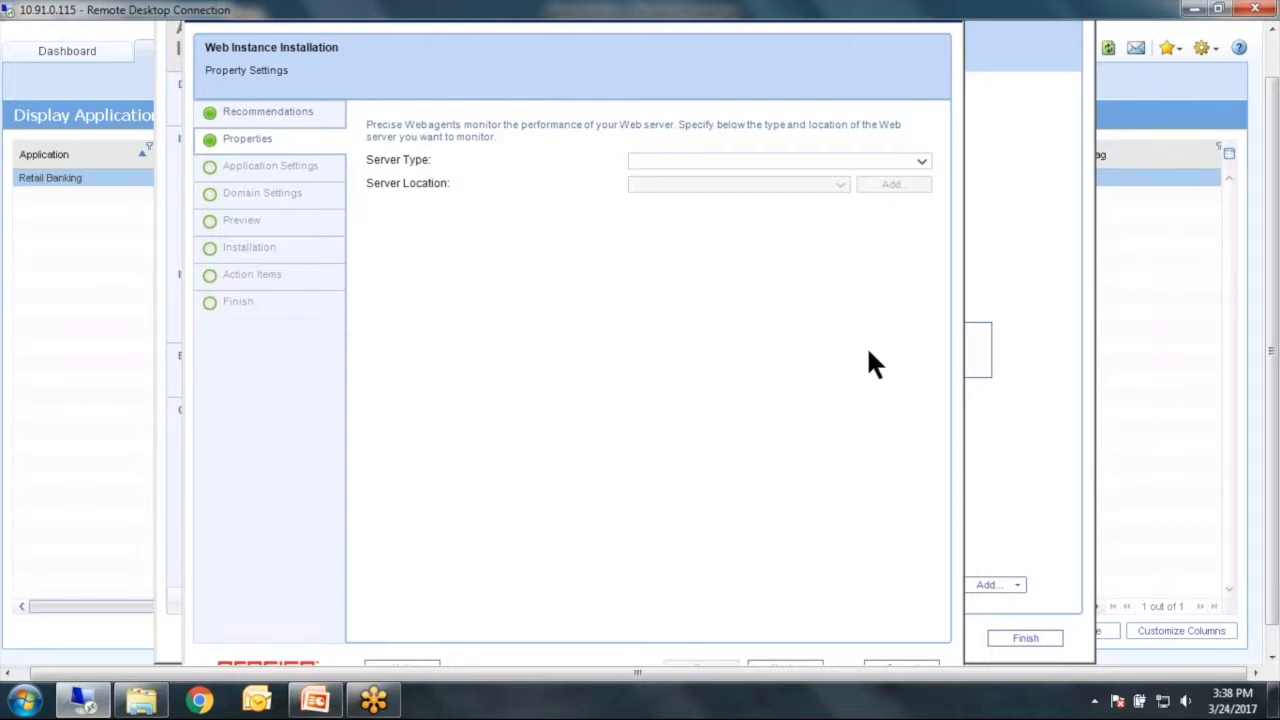
# Step: Set the web instance's server type to Apache and its location to hsnd1premwbd0062, and continue to the application settings
pyautogui.click(921, 162)
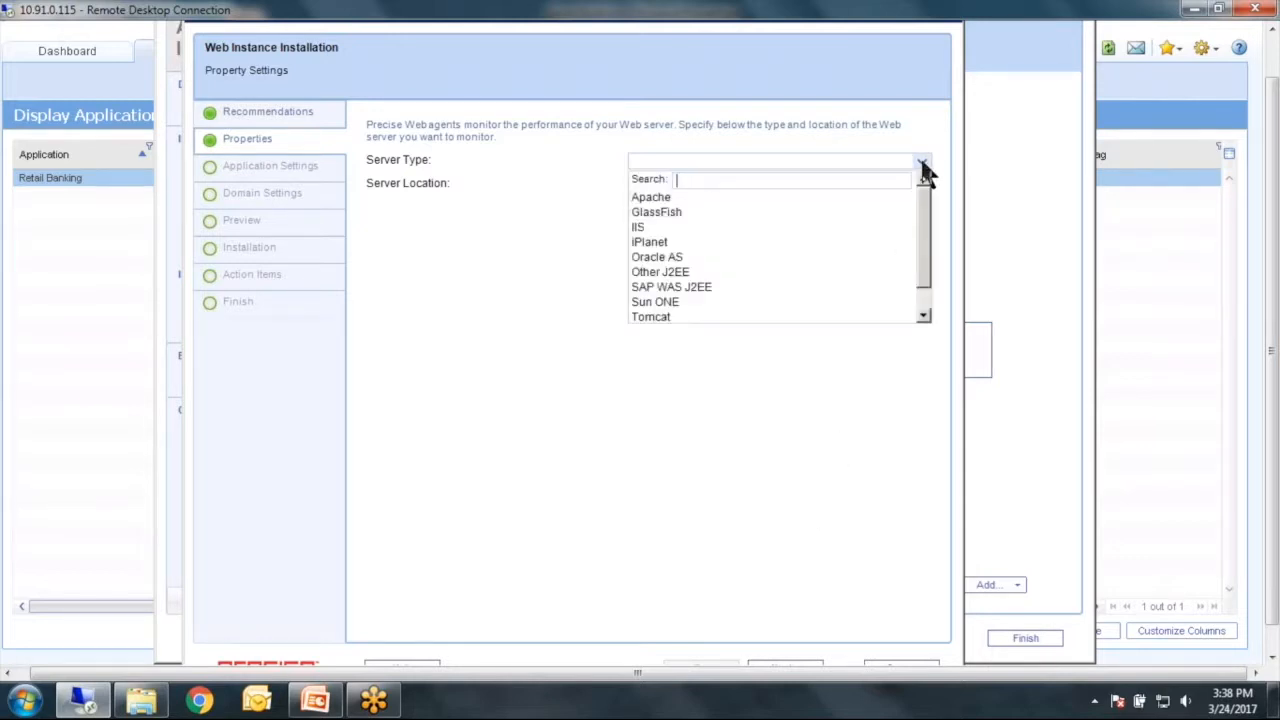
pyautogui.click(668, 197)
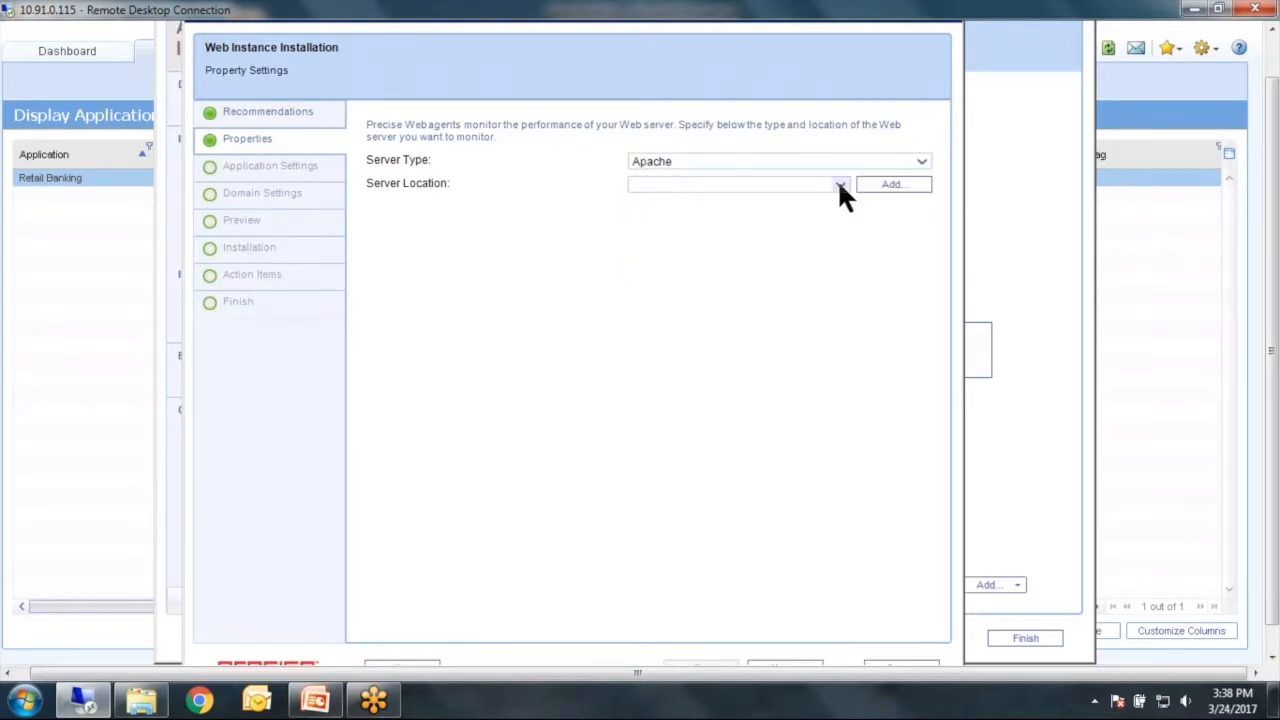
pyautogui.click(840, 188)
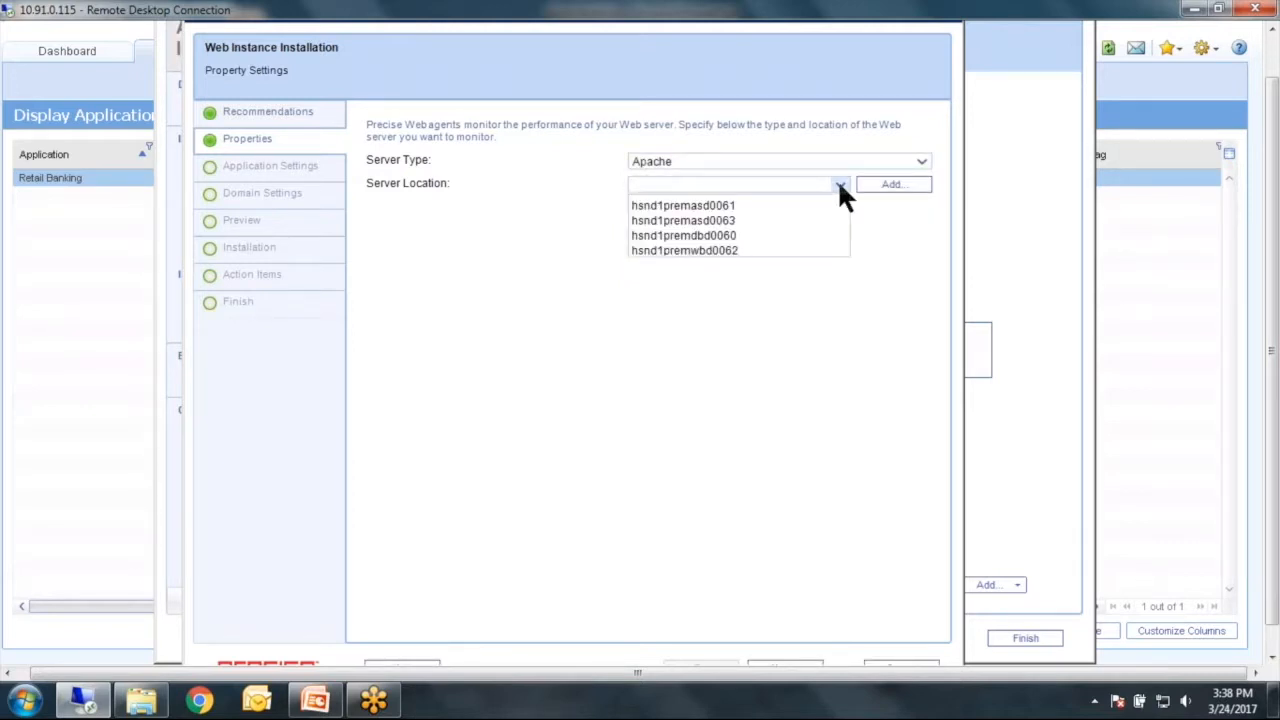
pyautogui.click(742, 251)
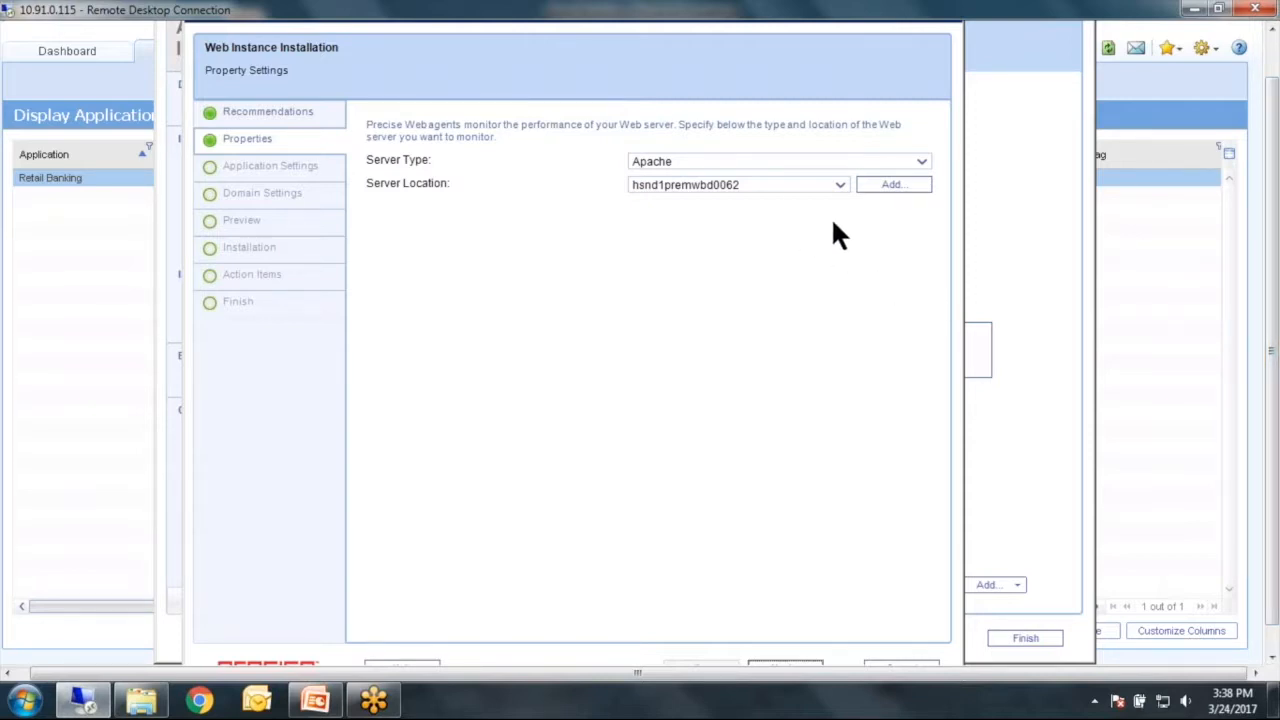
pyautogui.moveTo(1273, 342); pyautogui.dragTo(1275, 372)
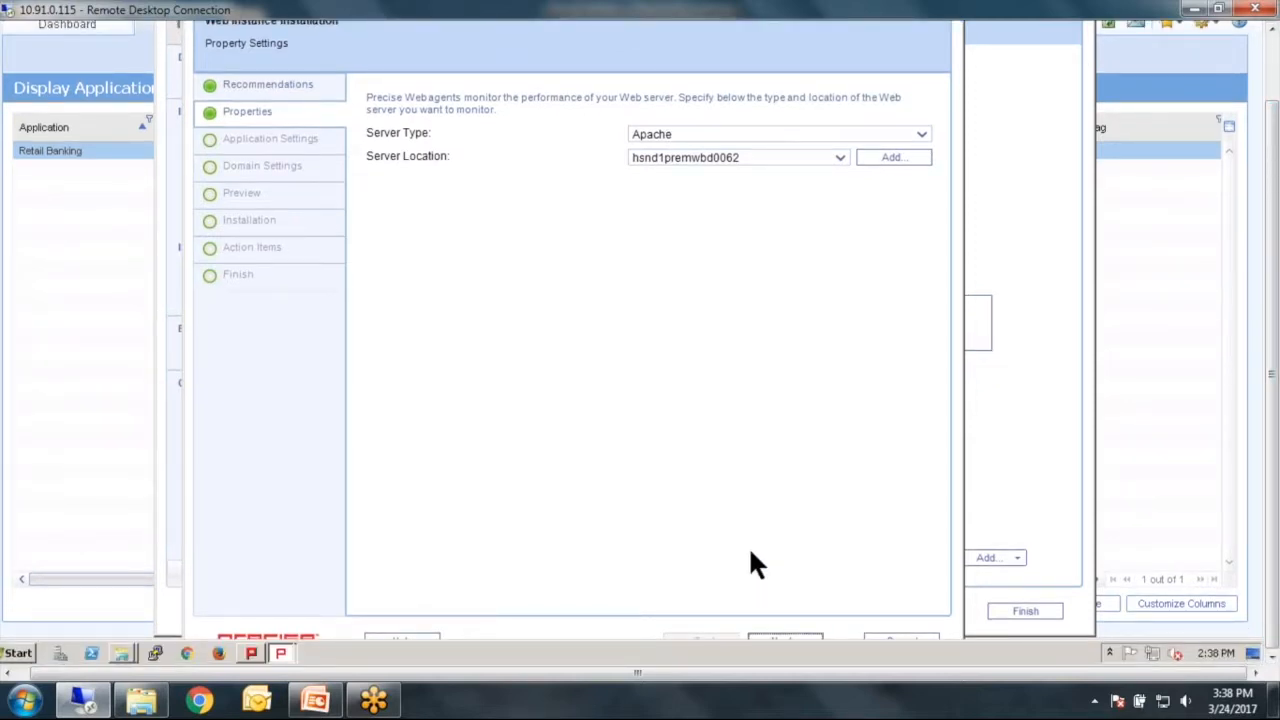
pyautogui.click(780, 636)
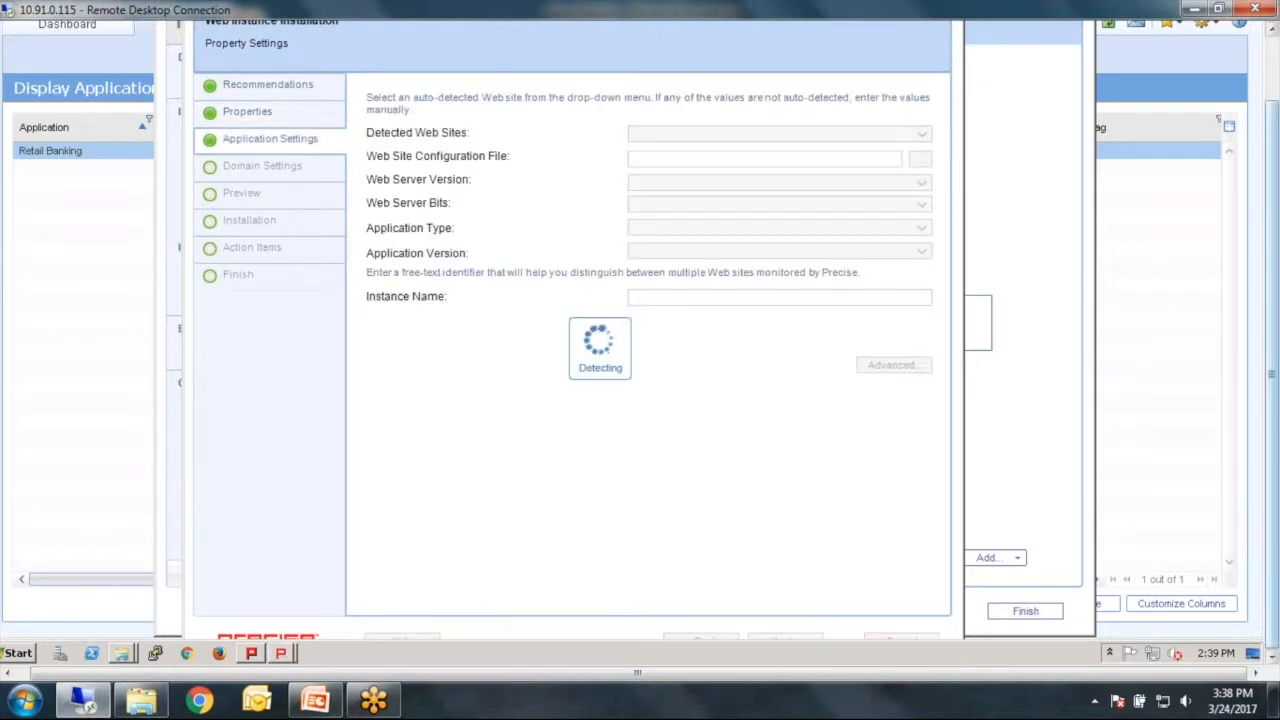
# Step: Choose the detected website Apache2.2 with application type Web, name the instance SPBank, and continue to the domain settings
pyautogui.moveTo(1275, 520); pyautogui.dragTo(1275, 462)
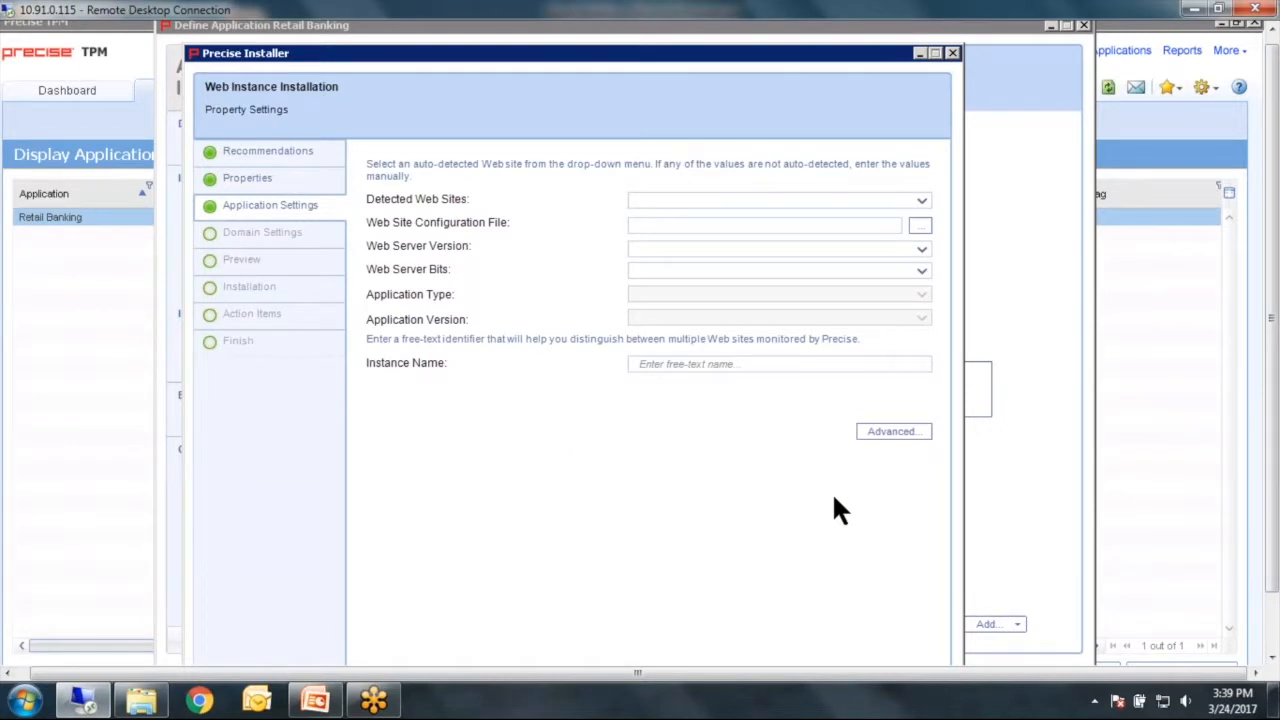
pyautogui.click(921, 199)
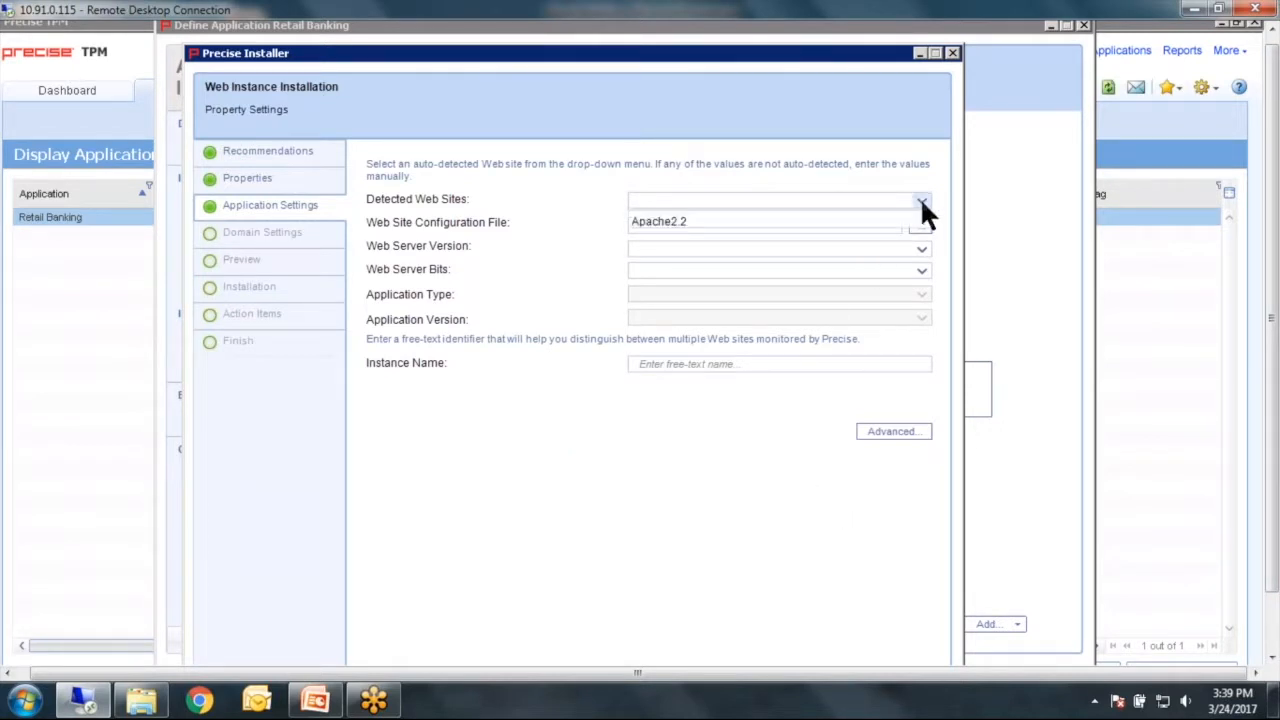
pyautogui.click(741, 221)
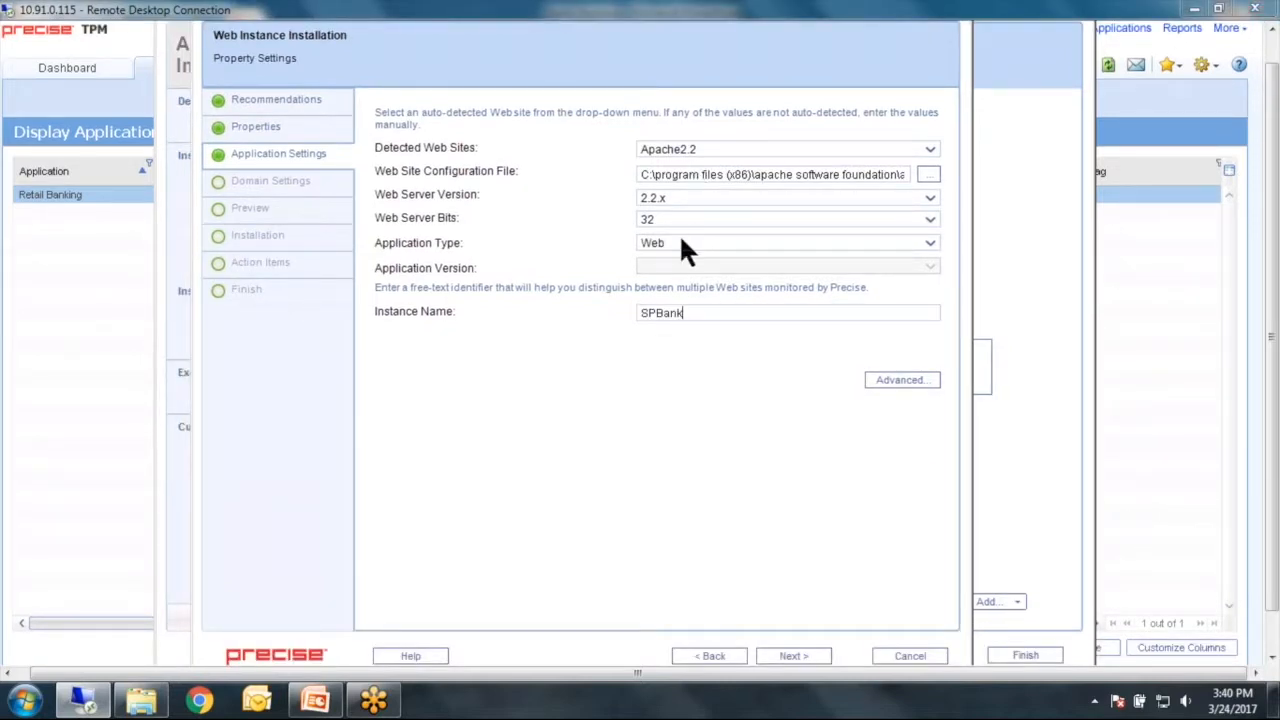
pyautogui.click(930, 245)
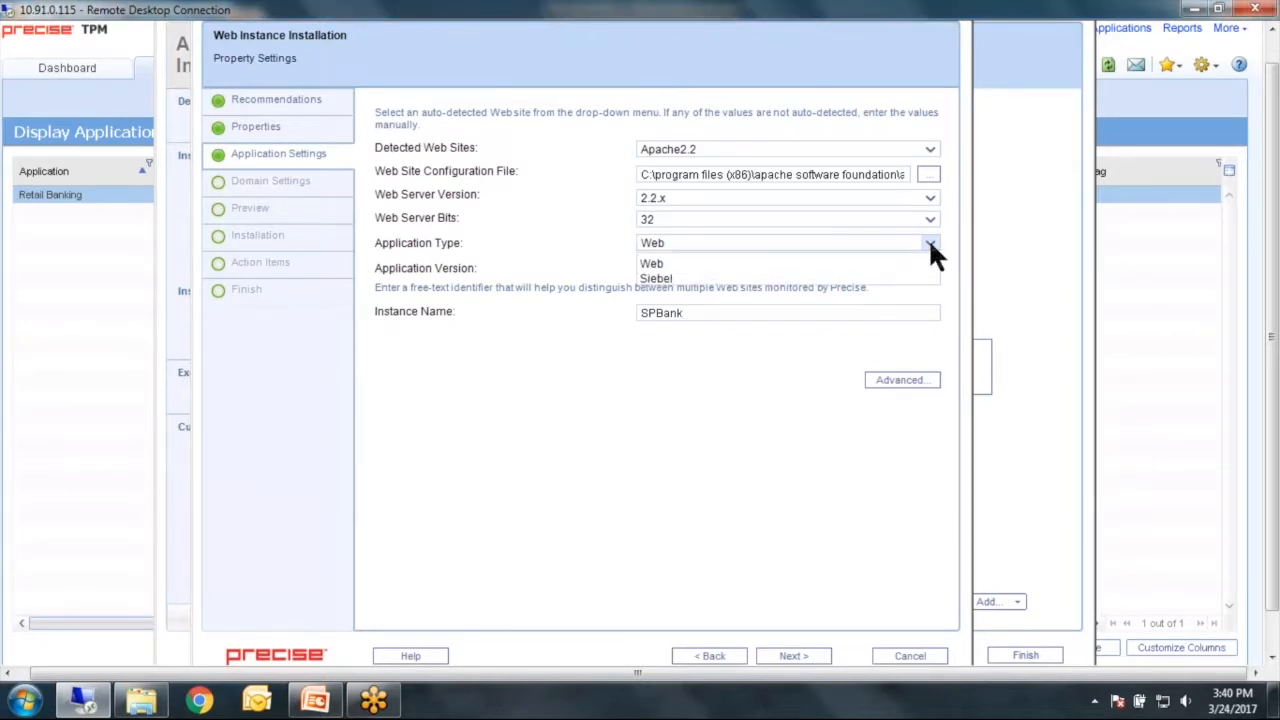
pyautogui.click(684, 266)
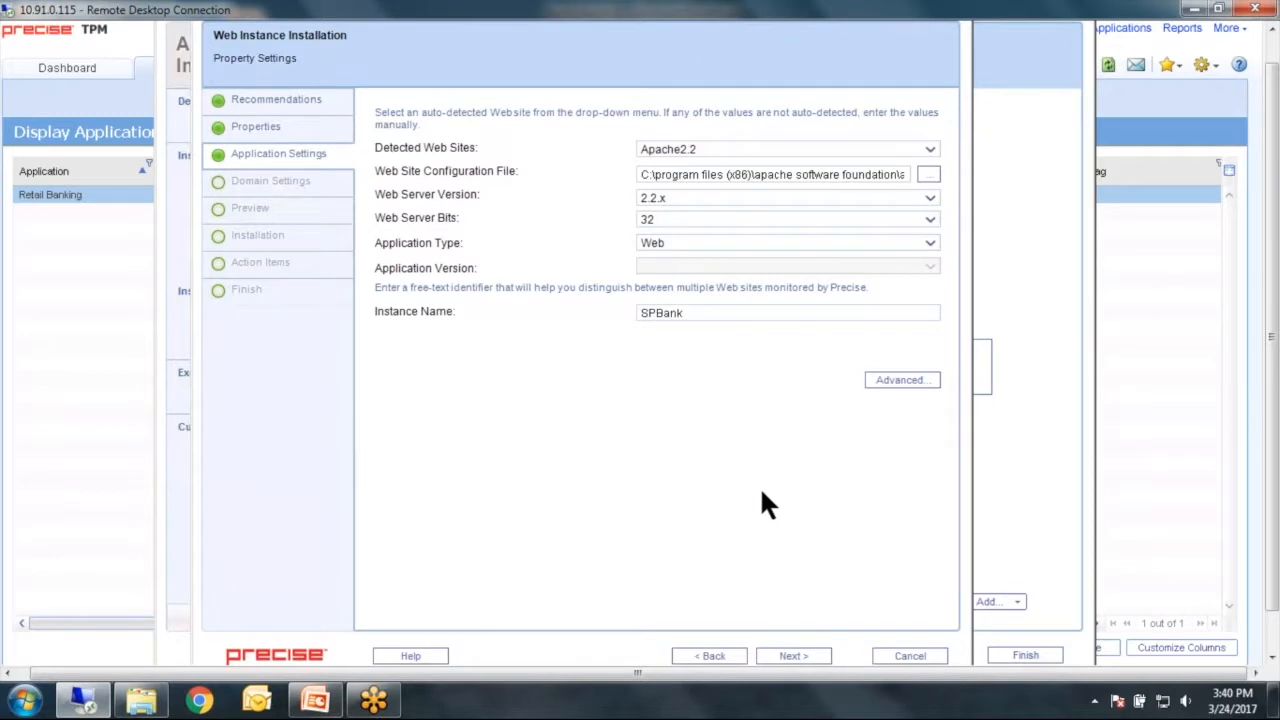
pyautogui.click(790, 656)
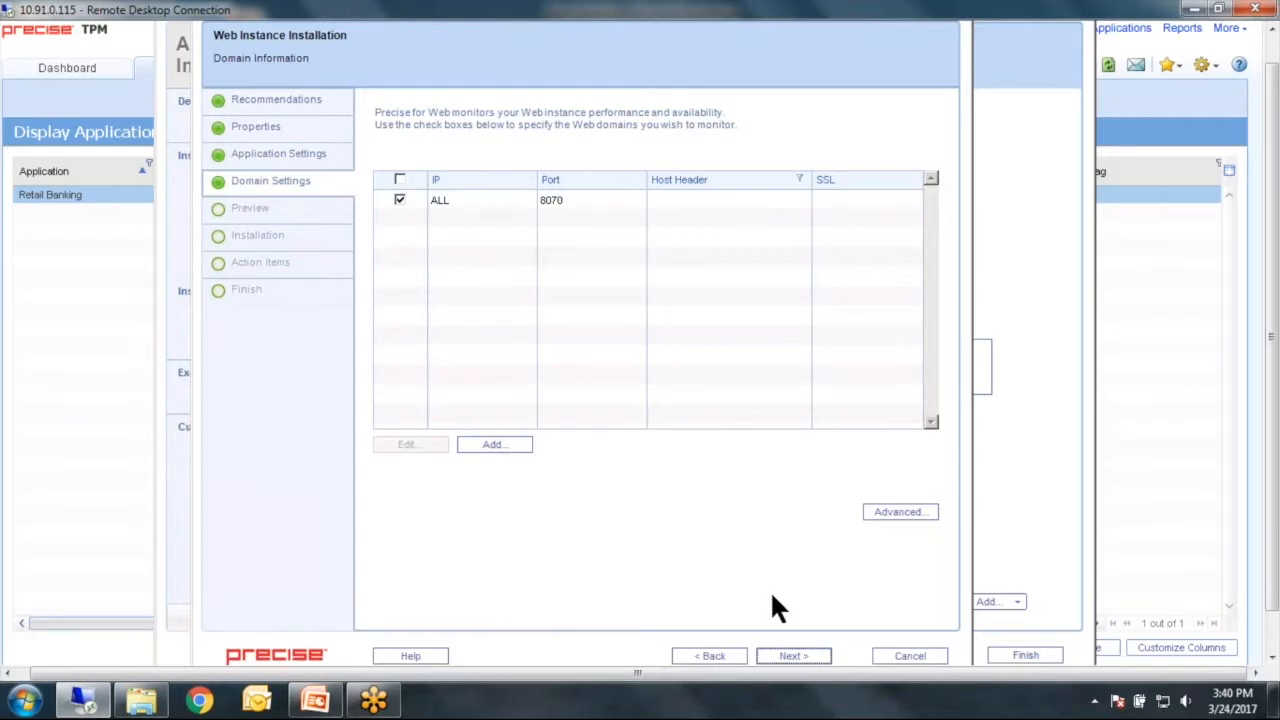
# Step: Accept the advanced connection parameters for the monitored web domain and install the web instance after reviewing the preview
pyautogui.click(893, 511)
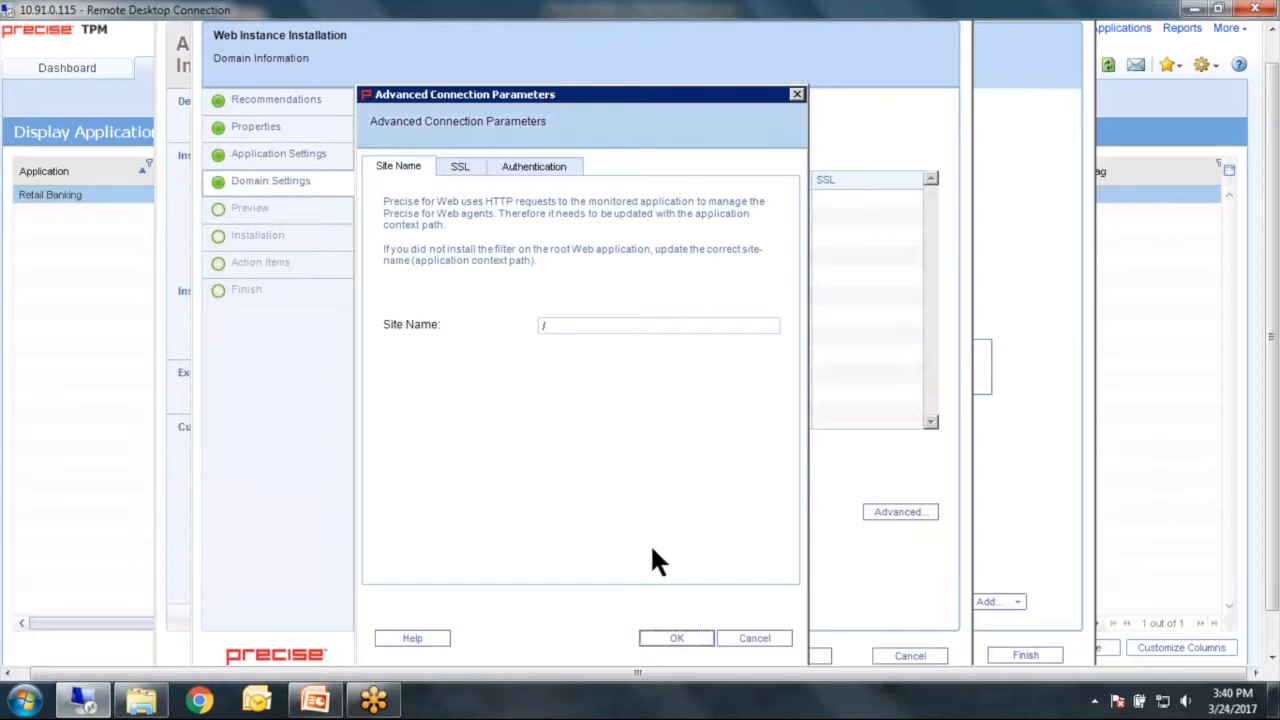
pyautogui.click(672, 636)
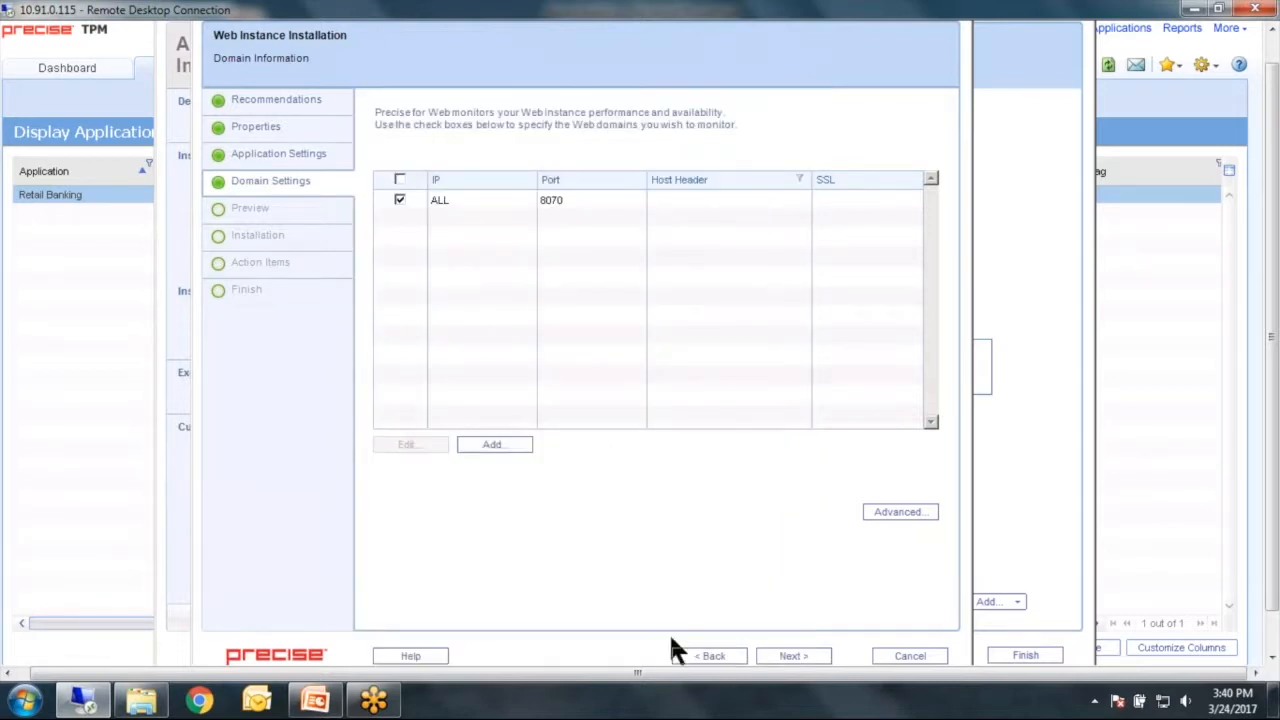
pyautogui.click(792, 659)
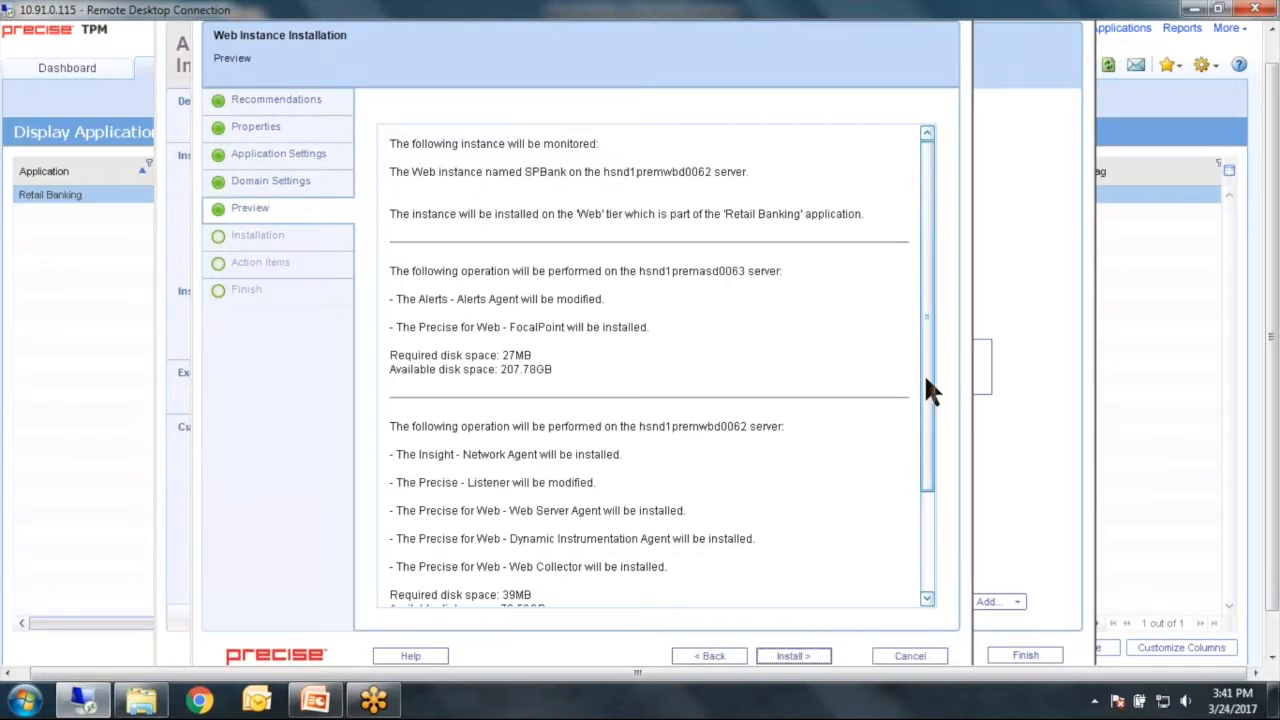
pyautogui.moveTo(925, 374); pyautogui.dragTo(923, 488)
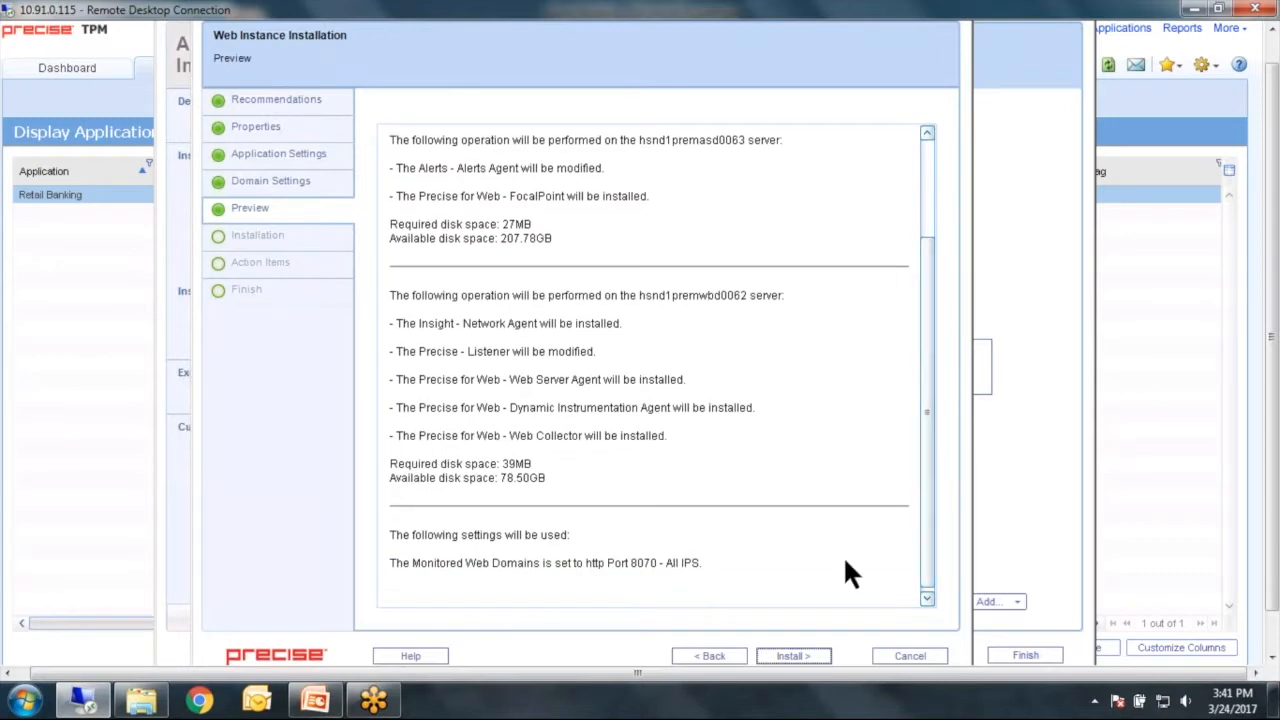
pyautogui.click(799, 656)
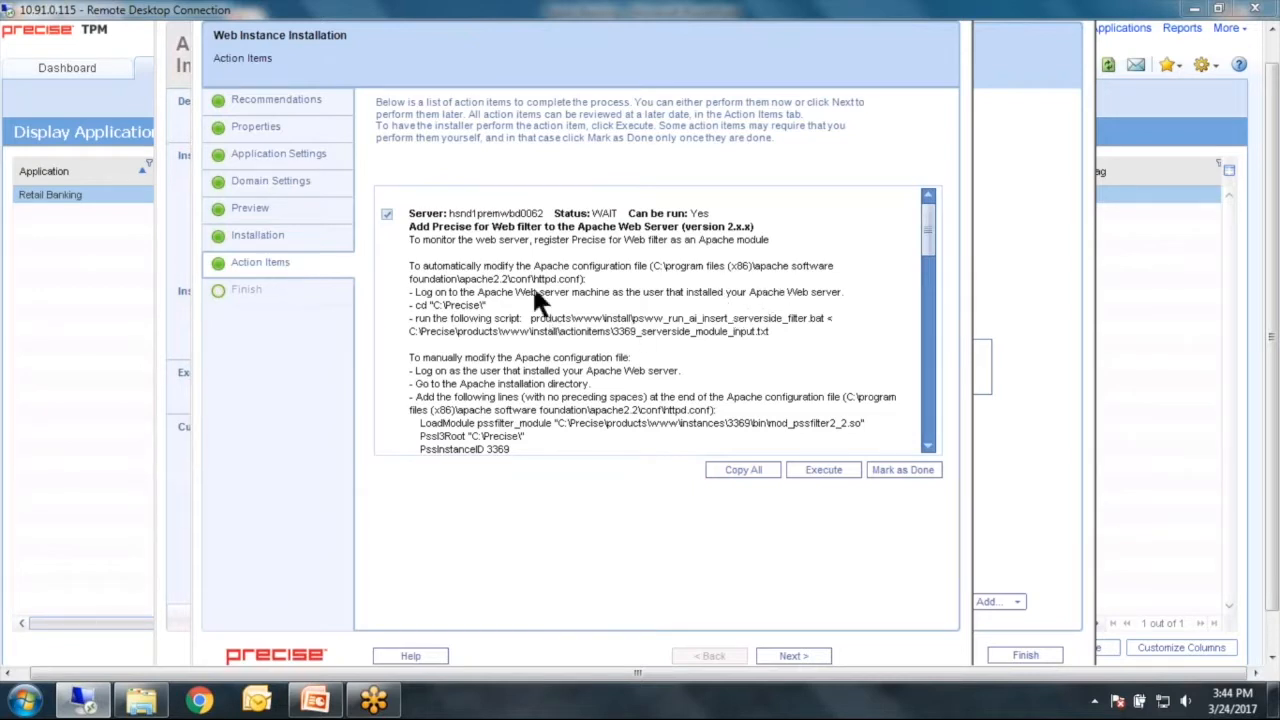
# Step: Review the Apache action items for the web instance and copy all of them into a new Notepad document
pyautogui.scroll(-2, 928, 262)
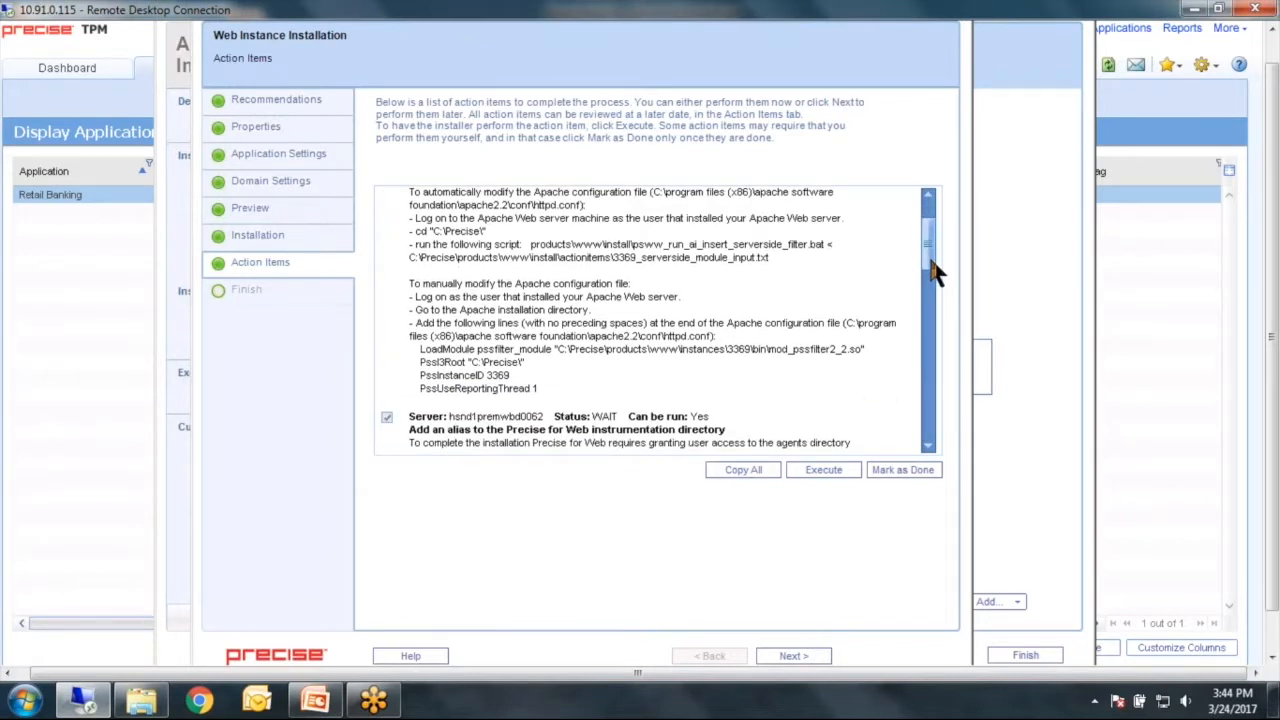
pyautogui.scroll(-3, 935, 272)
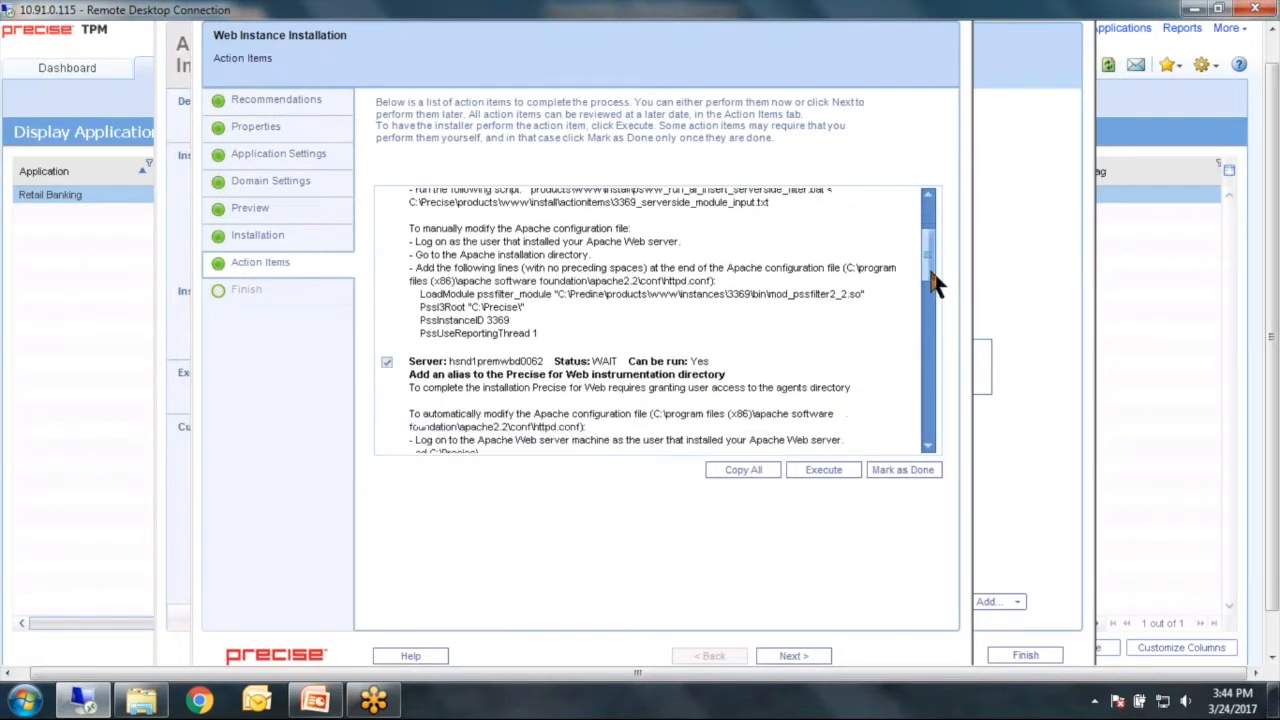
pyautogui.scroll(1, 935, 275)
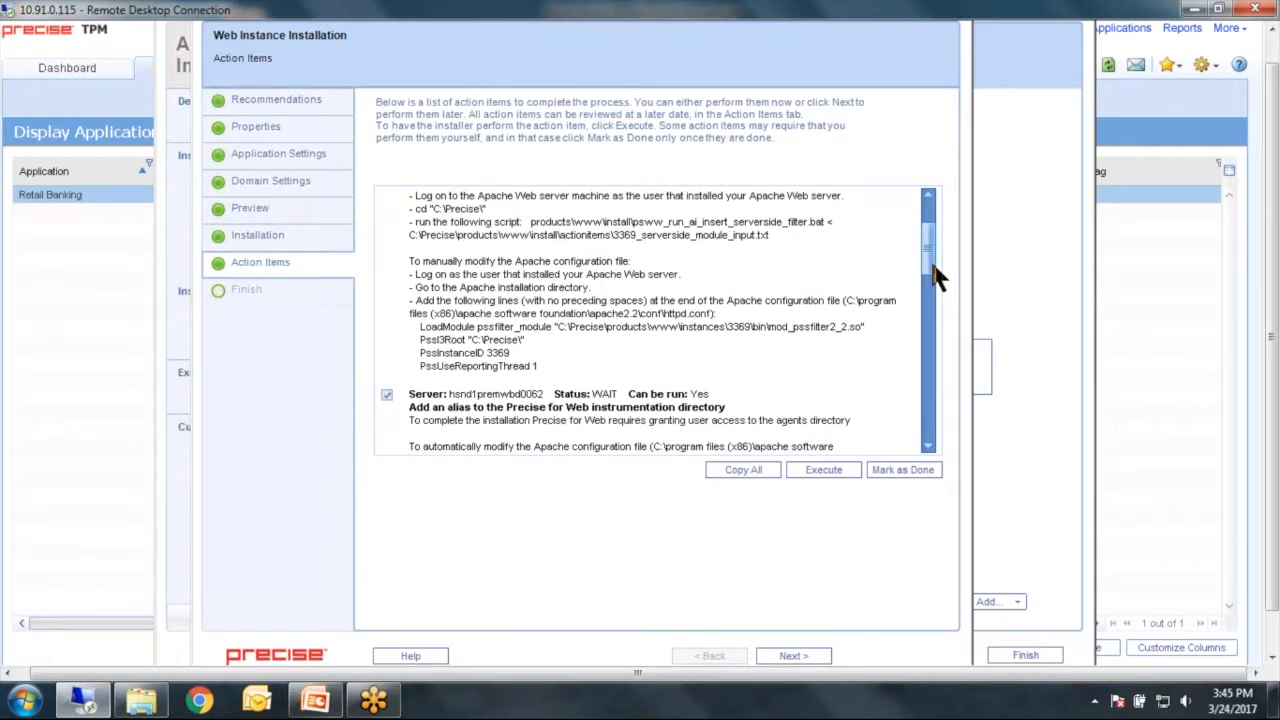
pyautogui.moveTo(930, 262); pyautogui.dragTo(925, 362)
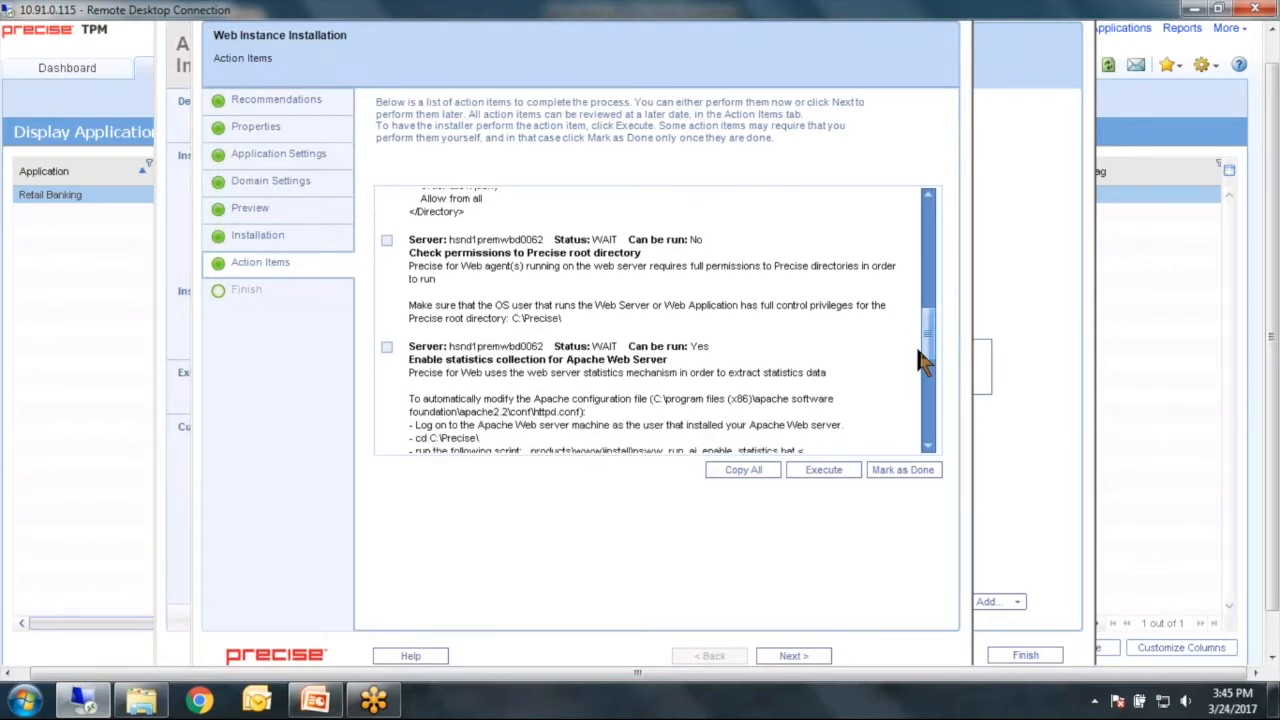
pyautogui.moveTo(920, 352); pyautogui.dragTo(853, 424)
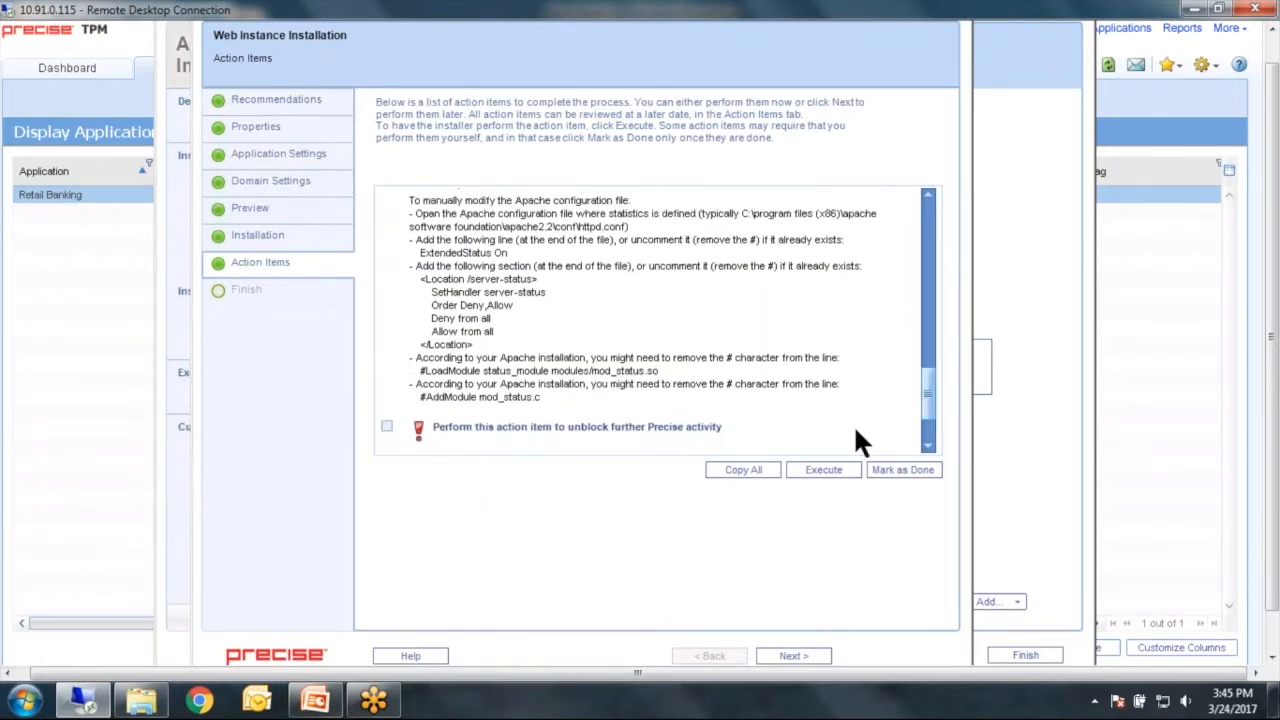
pyautogui.click(760, 472)
pyautogui.click(27, 700)
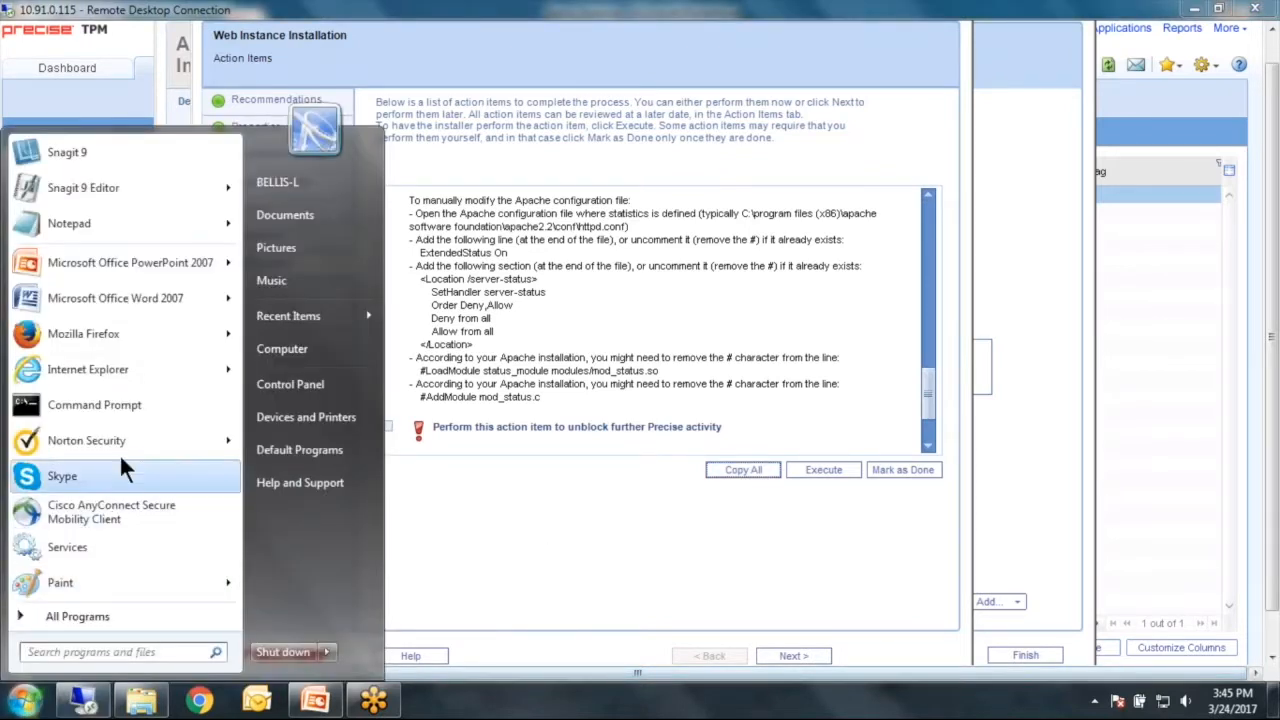
pyautogui.click(157, 228)
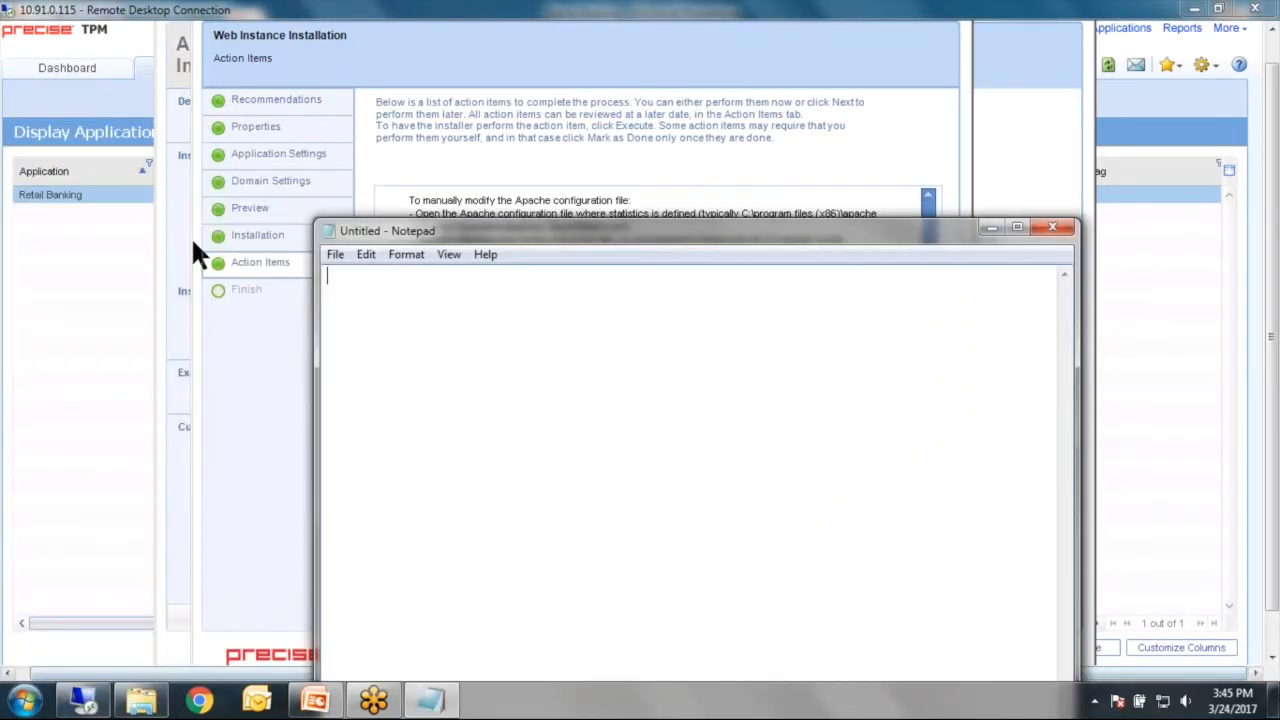
pyautogui.rightClick(400, 317)
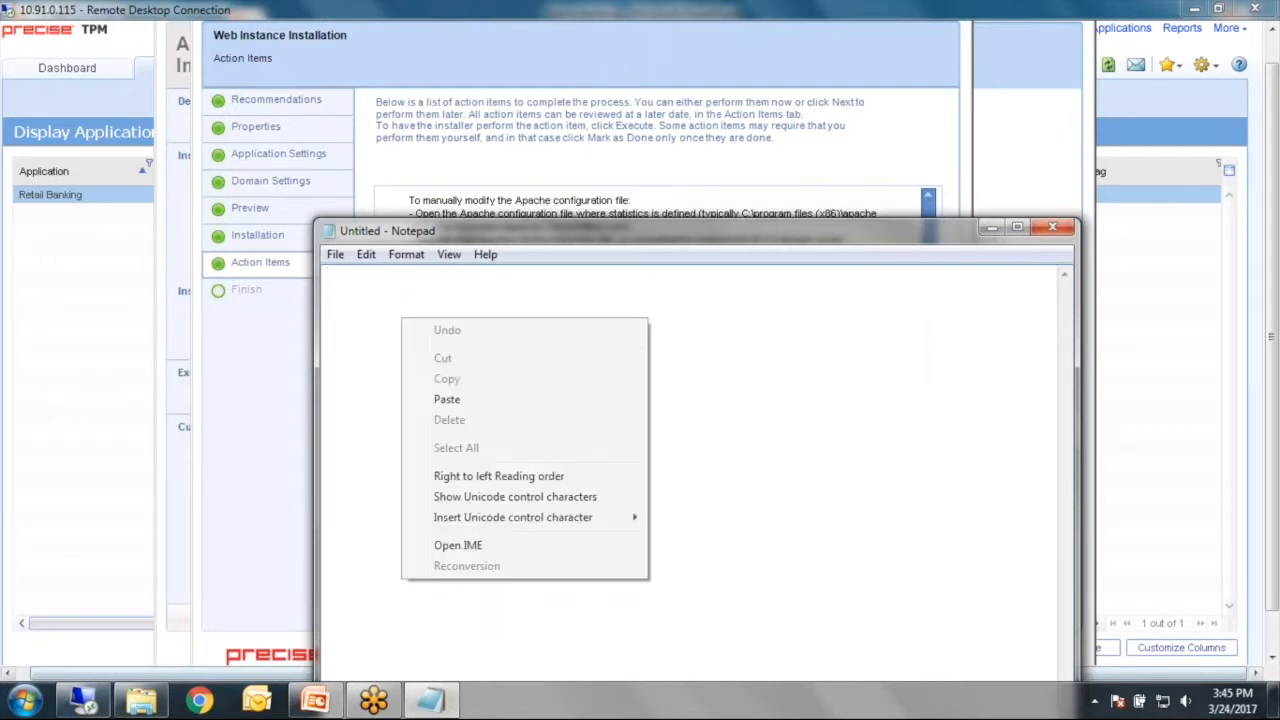
pyautogui.click(447, 399)
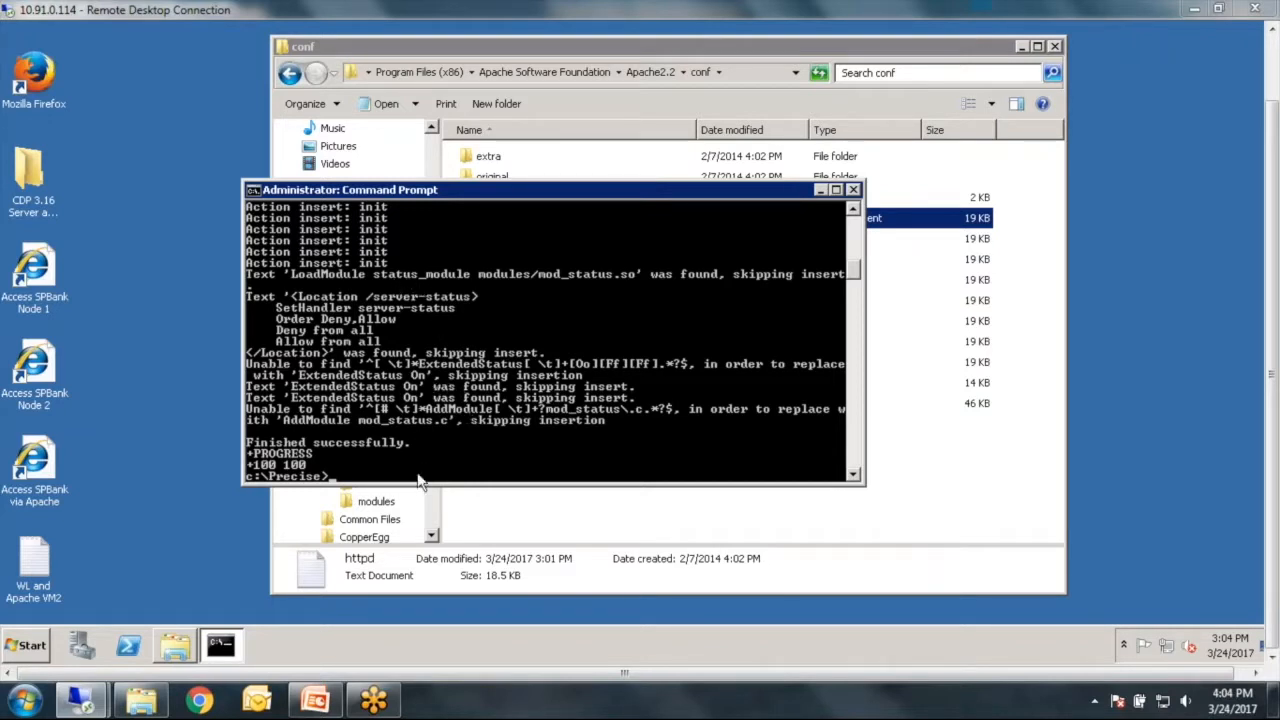
# Step: On the Apache server at 10.91.0.114, move the Command Prompt window off the conf file list and open the Services console
pyautogui.click(27, 646)
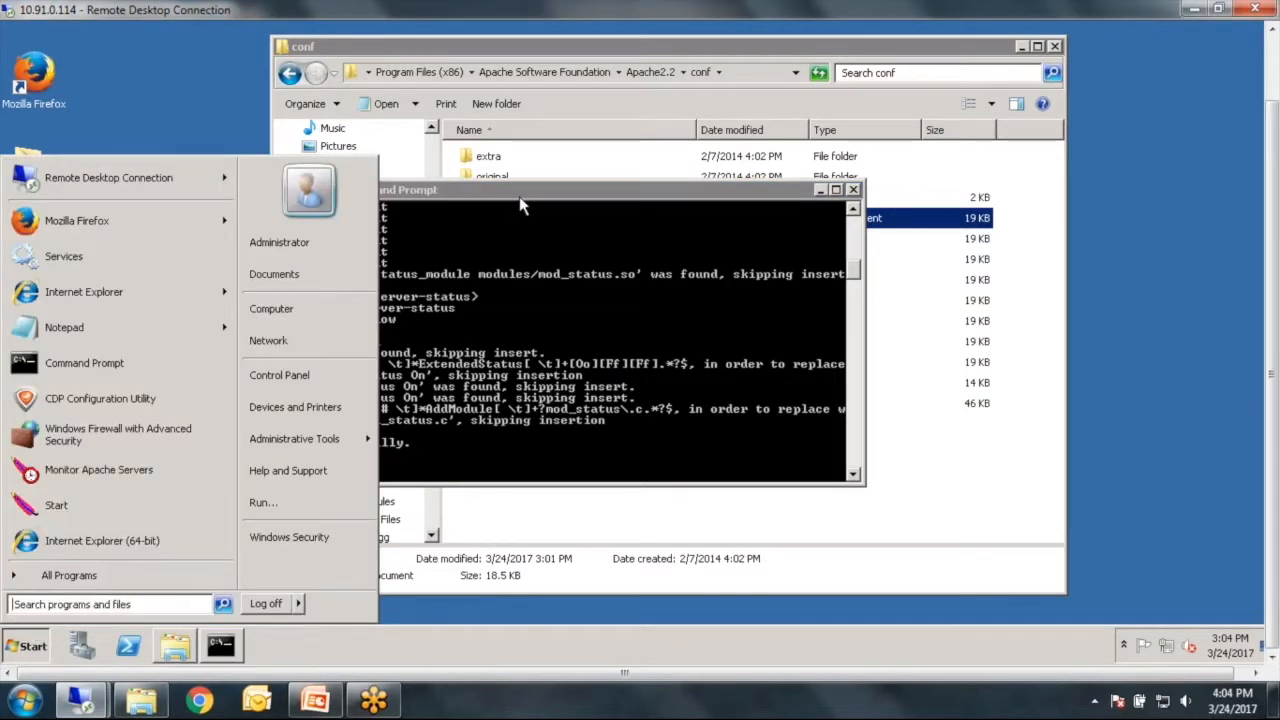
pyautogui.click(580, 232)
pyautogui.moveTo(540, 189); pyautogui.dragTo(723, 307)
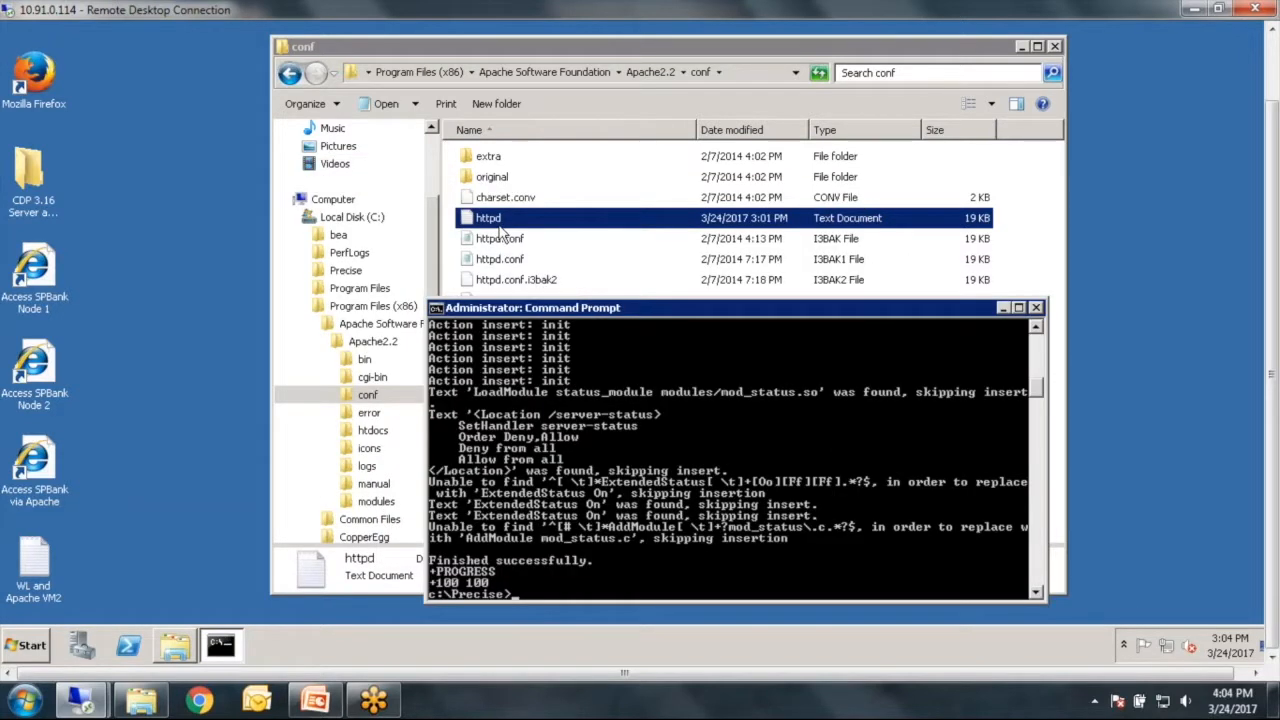
pyautogui.click(37, 646)
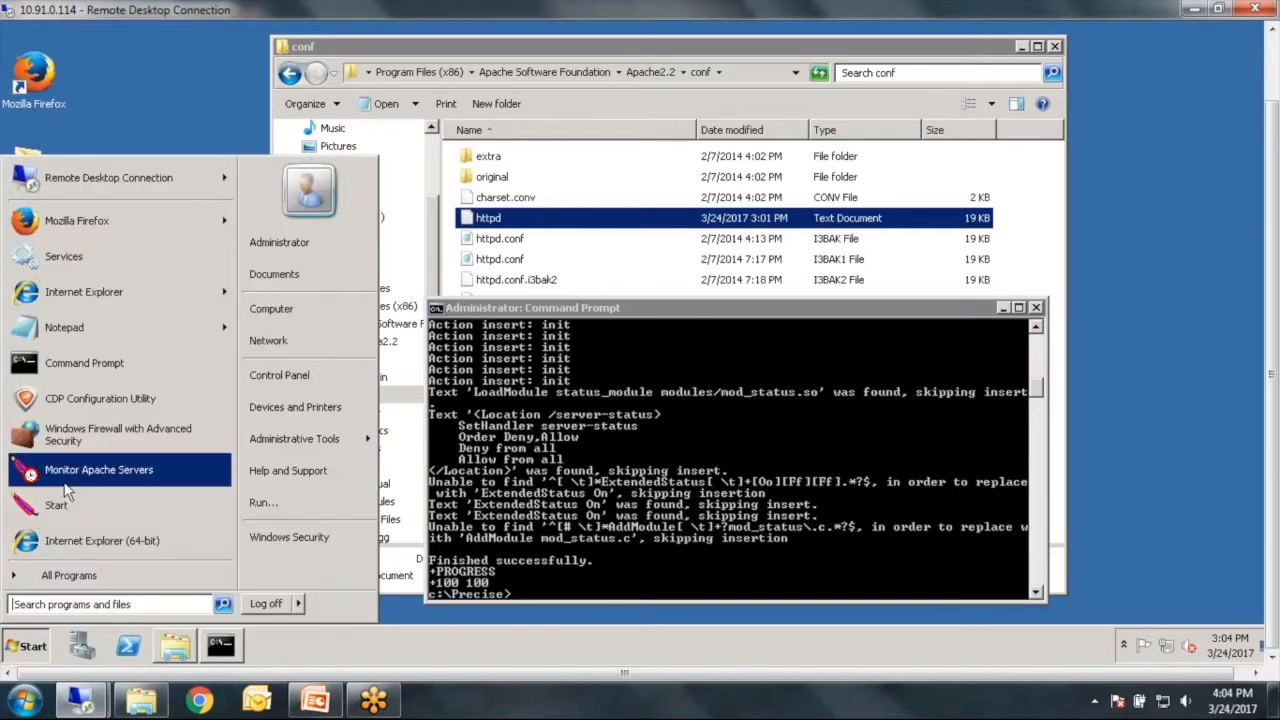
pyautogui.rightClick(138, 262)
pyautogui.click(172, 287)
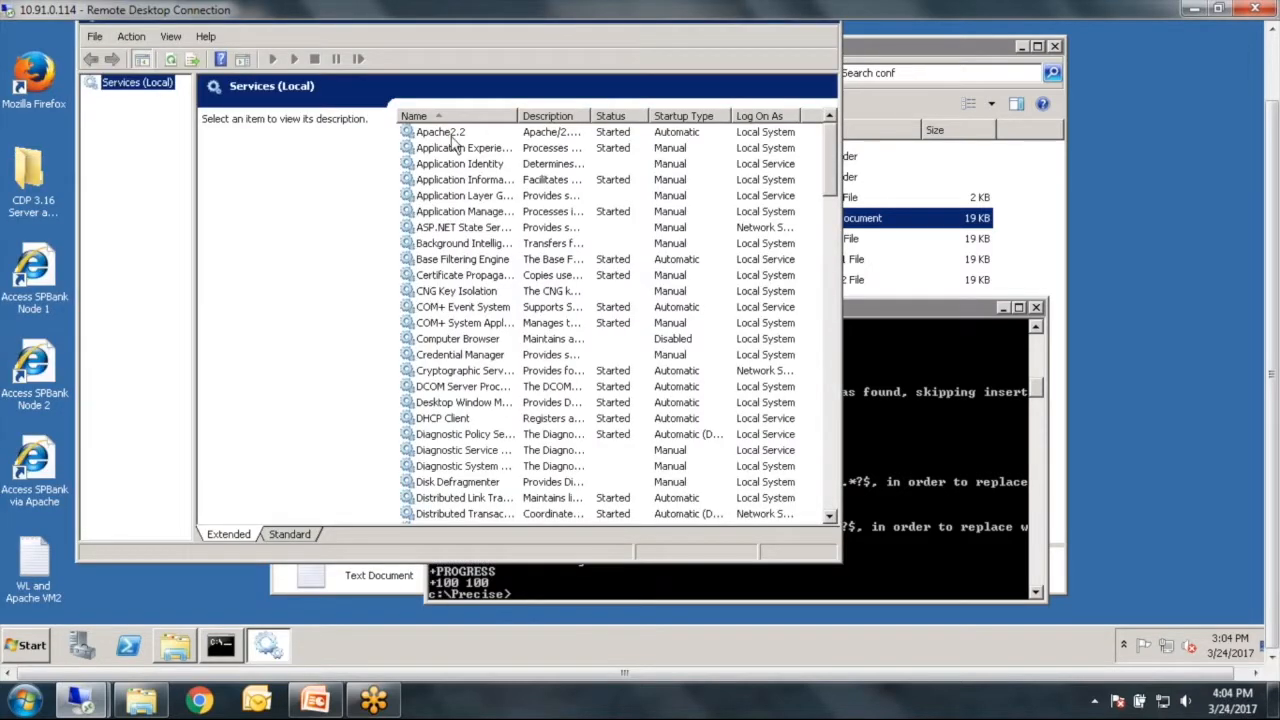
# Step: Try to restart the Apache2.2 service, dismiss the resulting message, and start the service separately
pyautogui.click(440, 132)
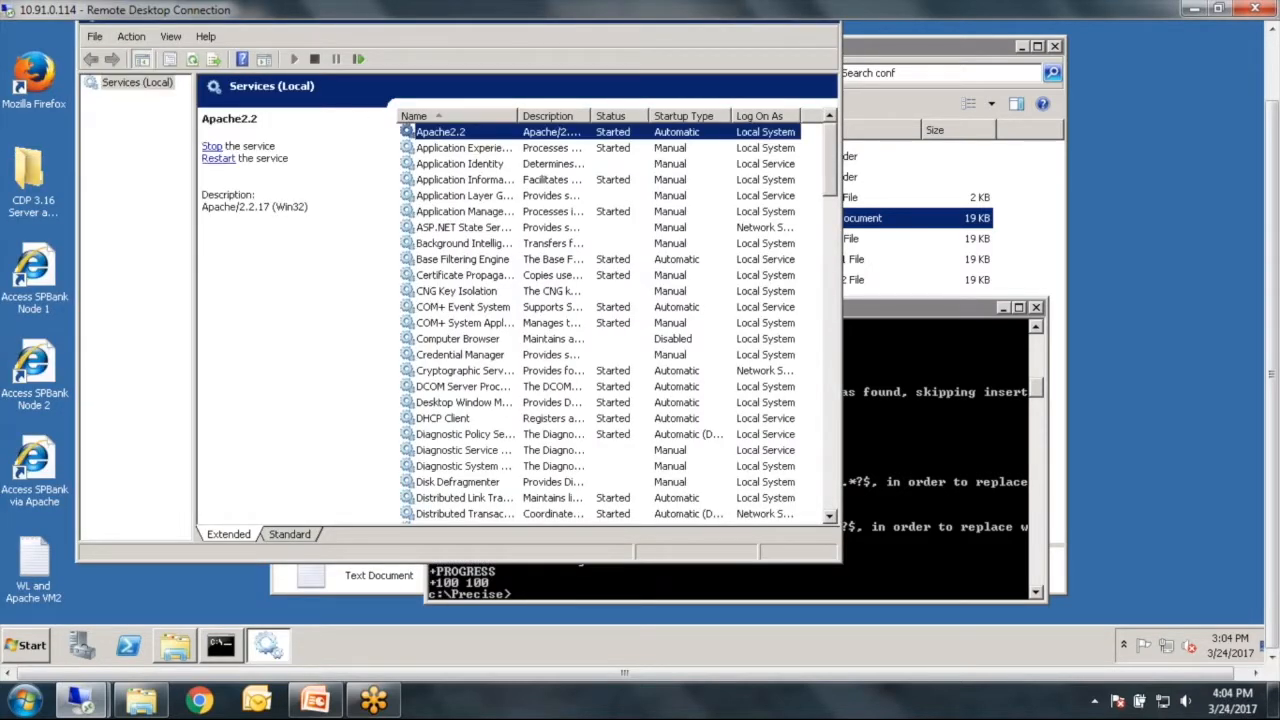
pyautogui.rightClick(455, 140)
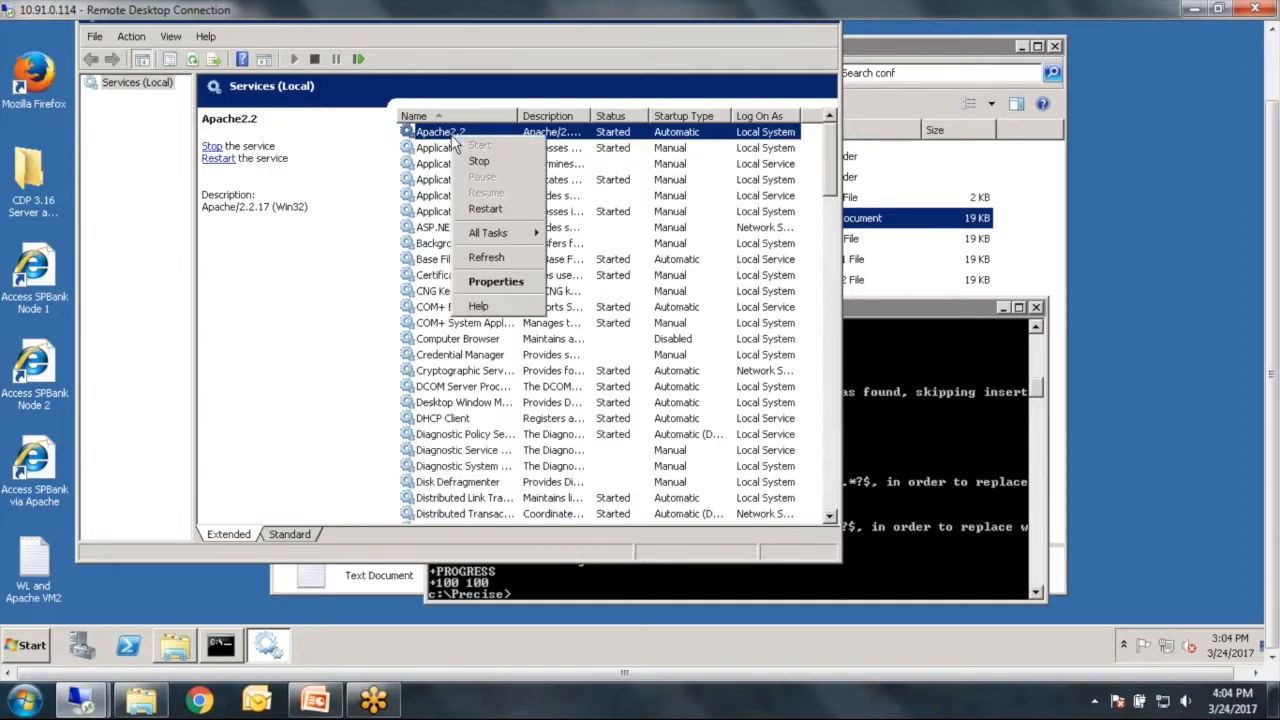
pyautogui.click(487, 210)
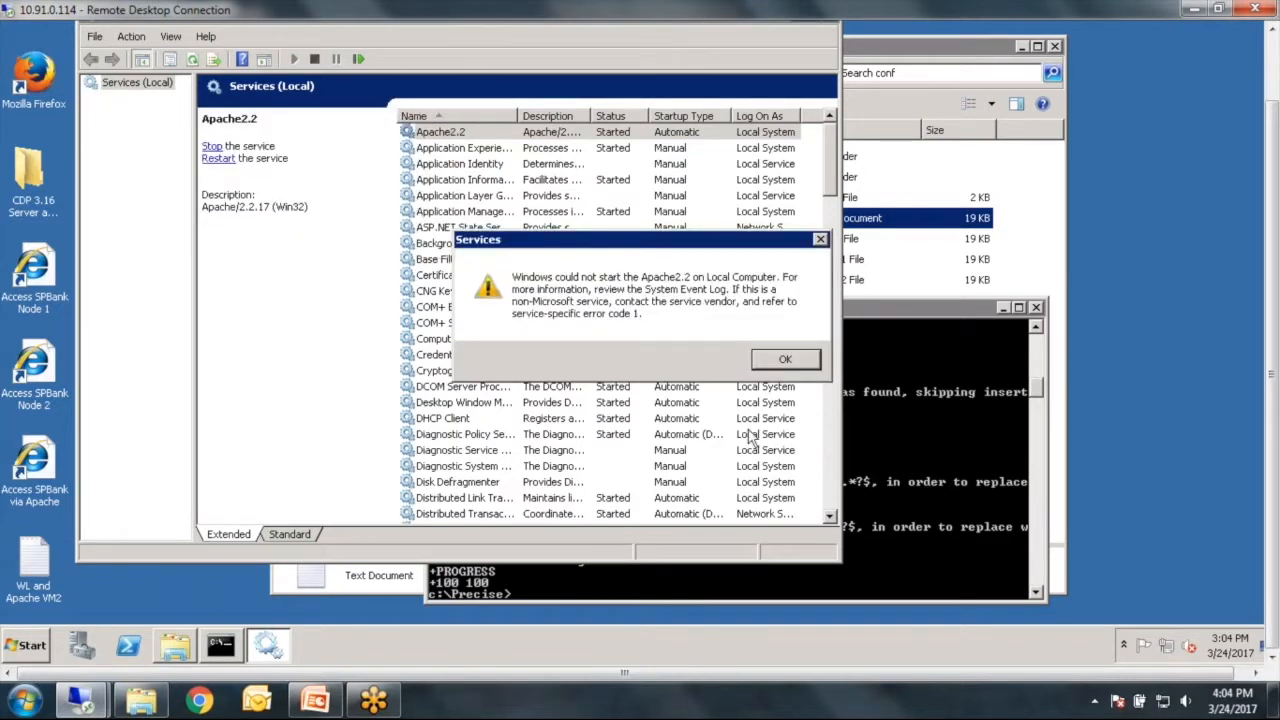
pyautogui.click(784, 360)
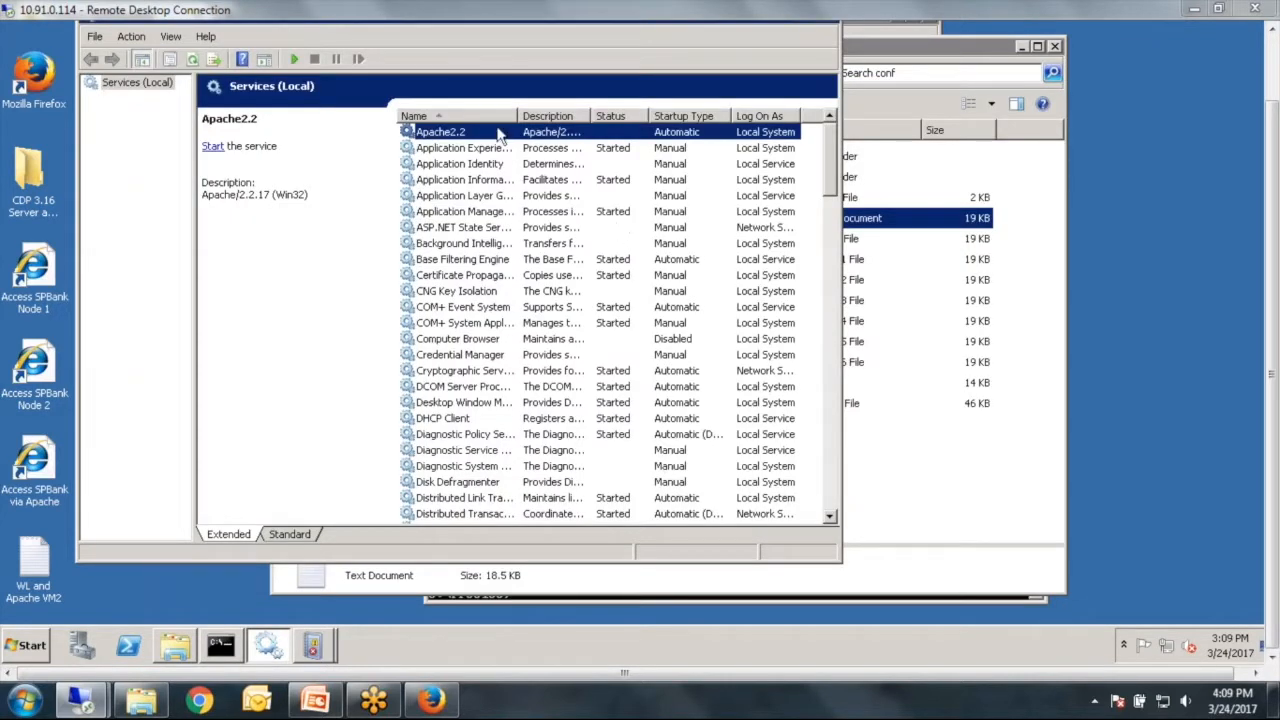
pyautogui.rightClick(499, 138)
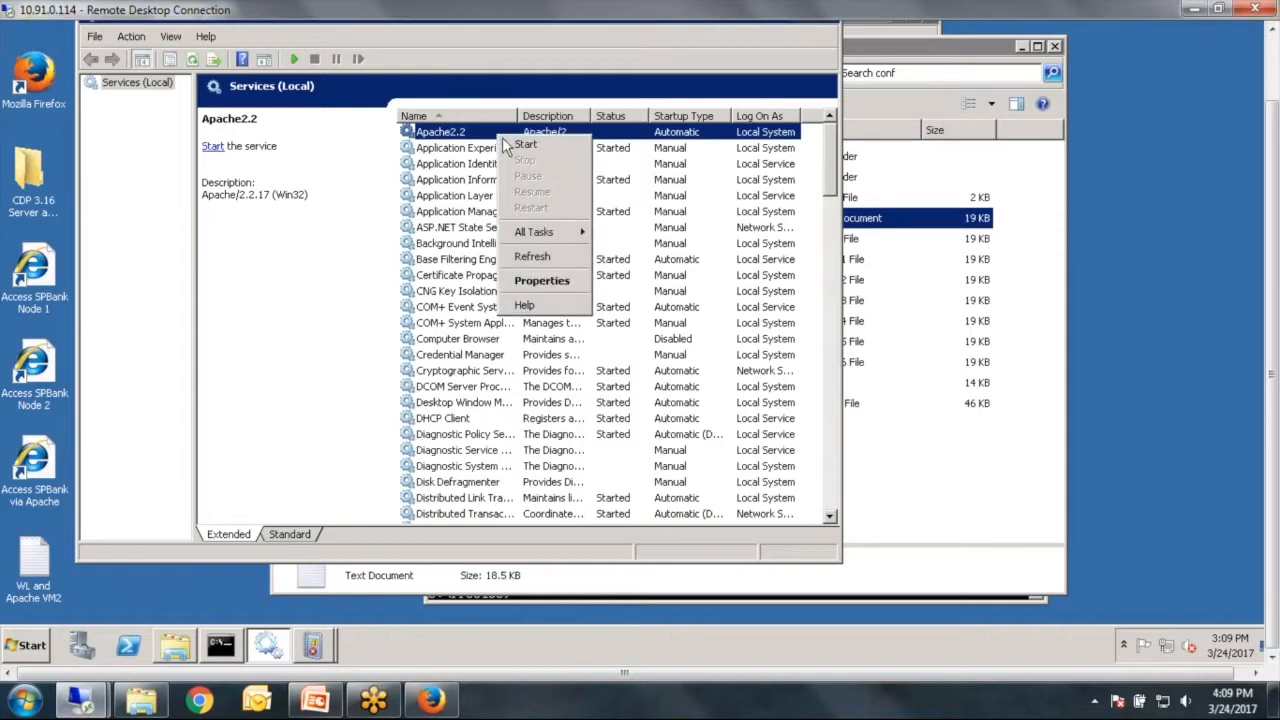
pyautogui.click(524, 145)
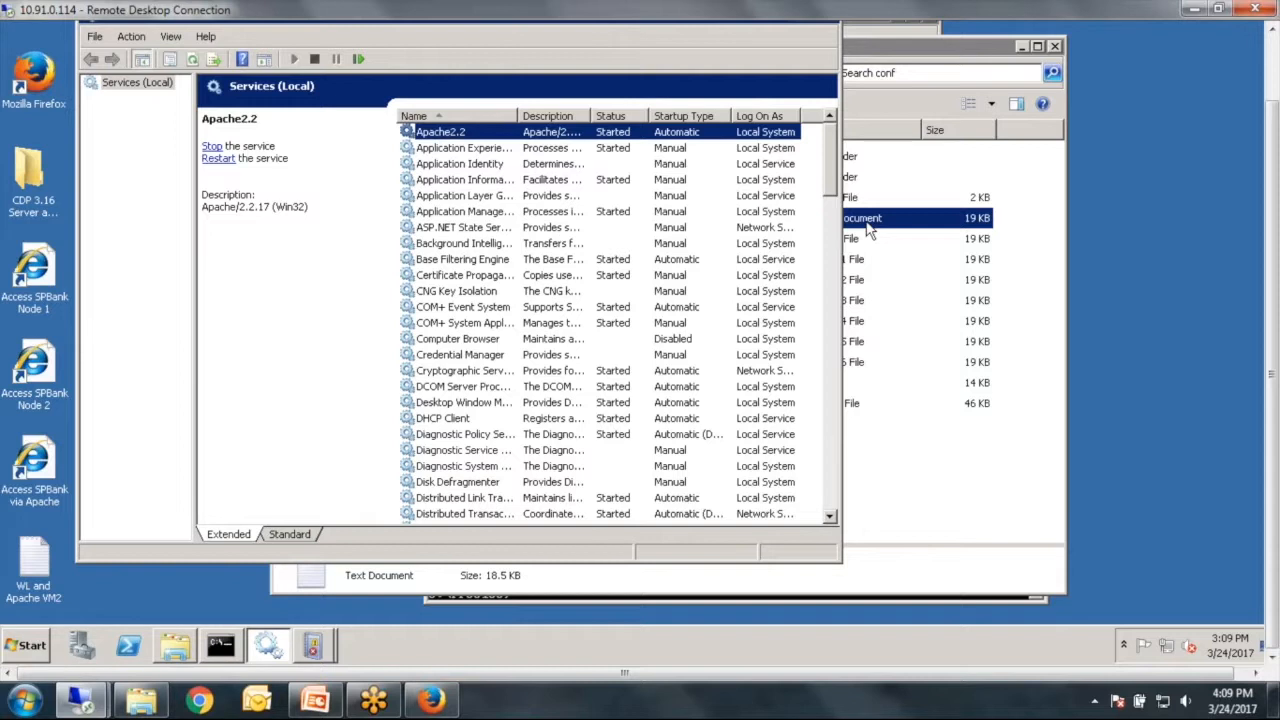
# Step: Switch to Firefox and play the iMacros macro listed directly below .NET PET Shop.iim to generate banking site traffic
pyautogui.hotkey('alt', 'Tab')
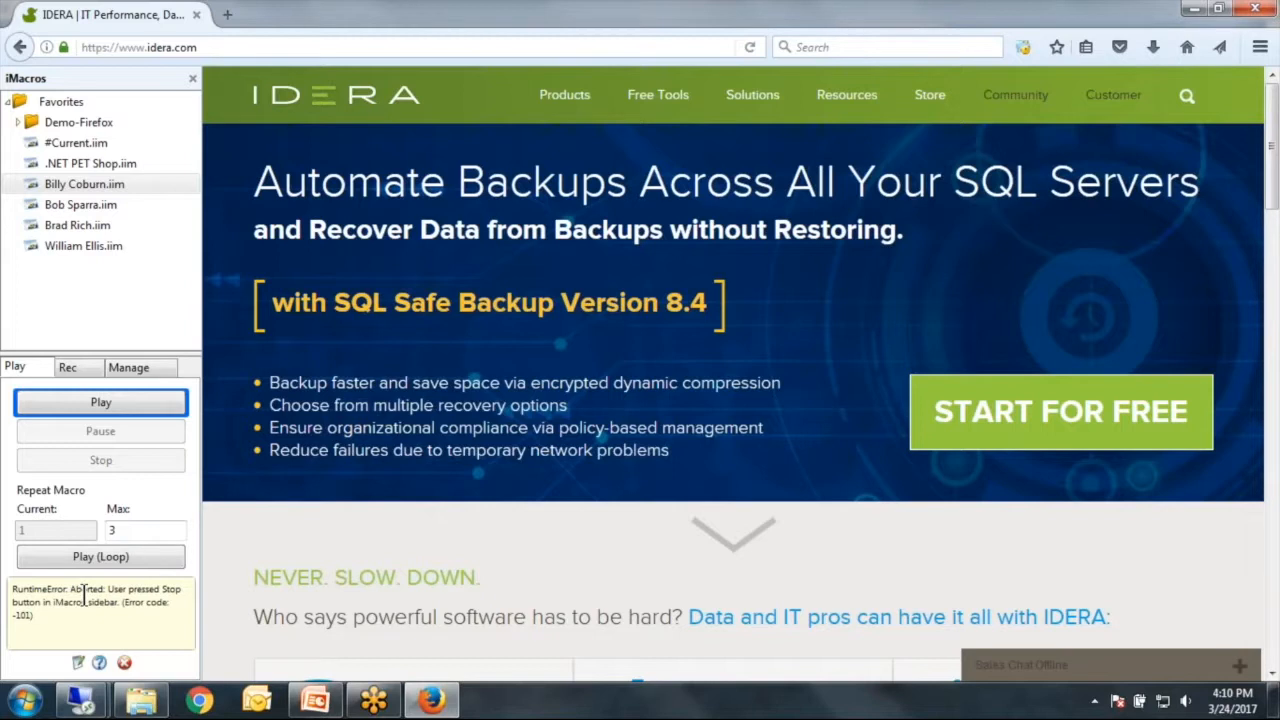
pyautogui.click(100, 186)
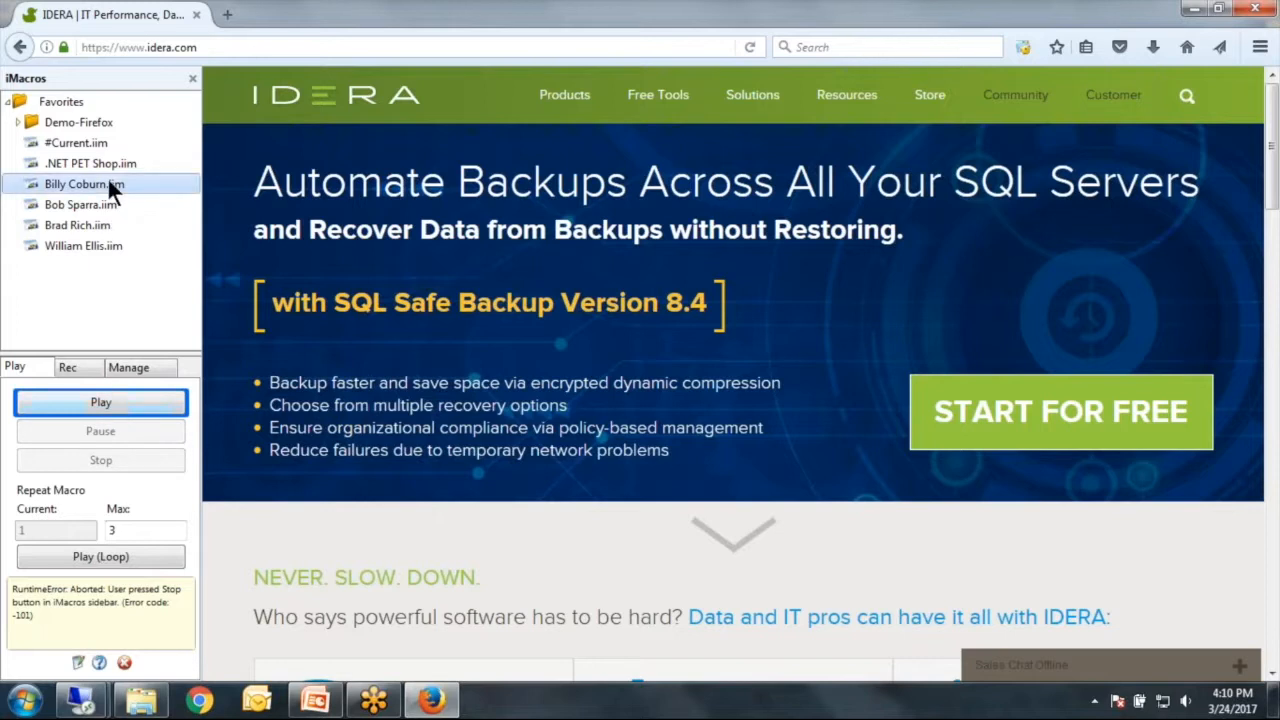
pyautogui.click(130, 400)
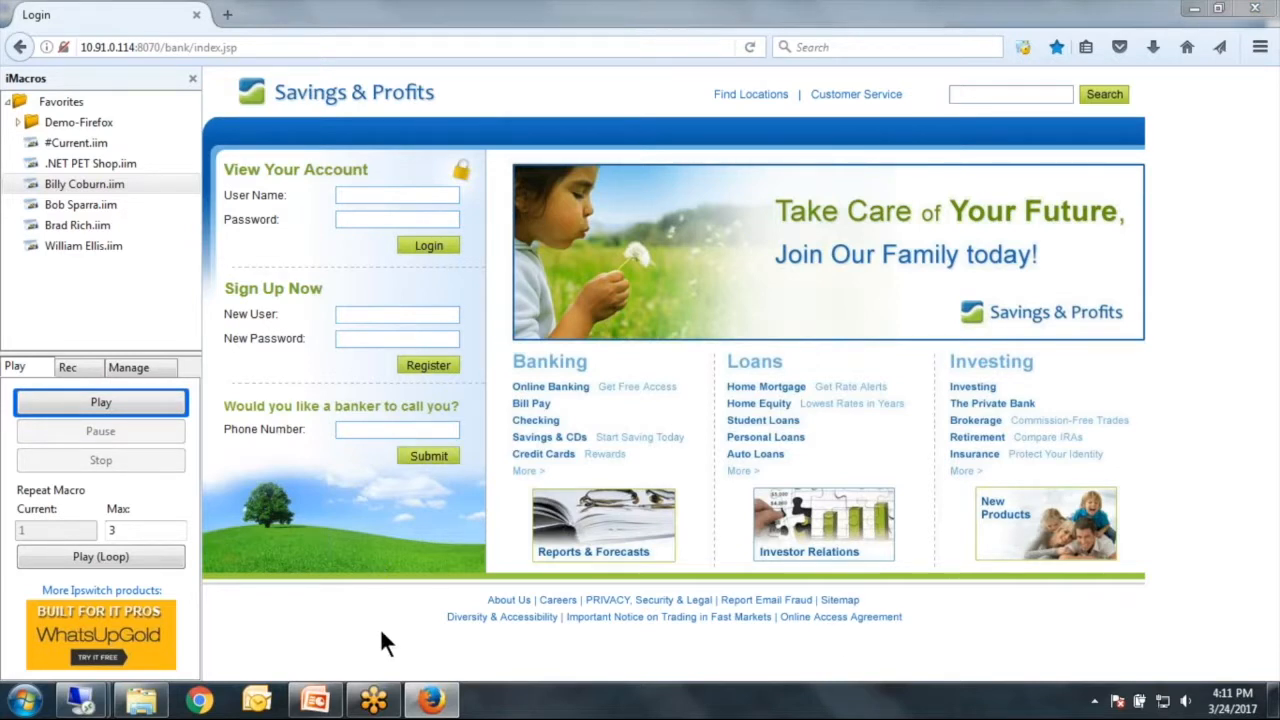
# Step: View the page source of the Savings & Profits login page and highlight a passage near its beginning
pyautogui.rightClick(484, 88)
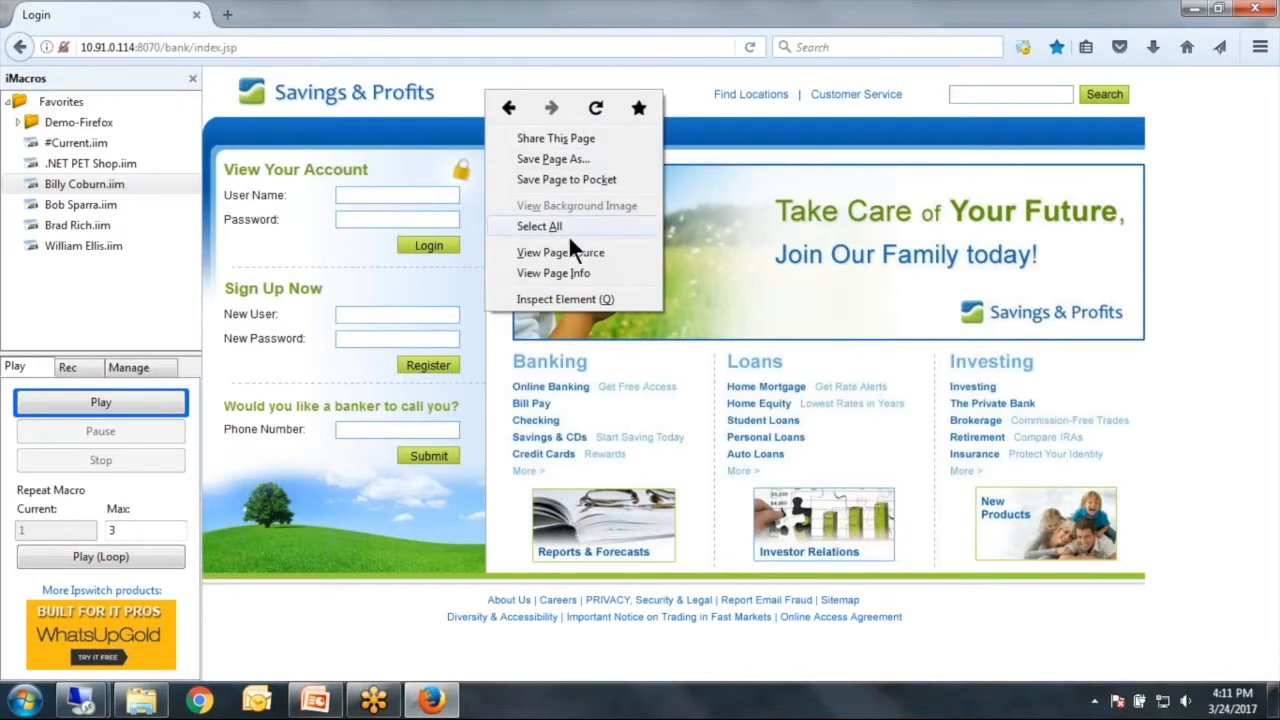
pyautogui.click(625, 251)
pyautogui.moveTo(344, 207); pyautogui.dragTo(240, 143)
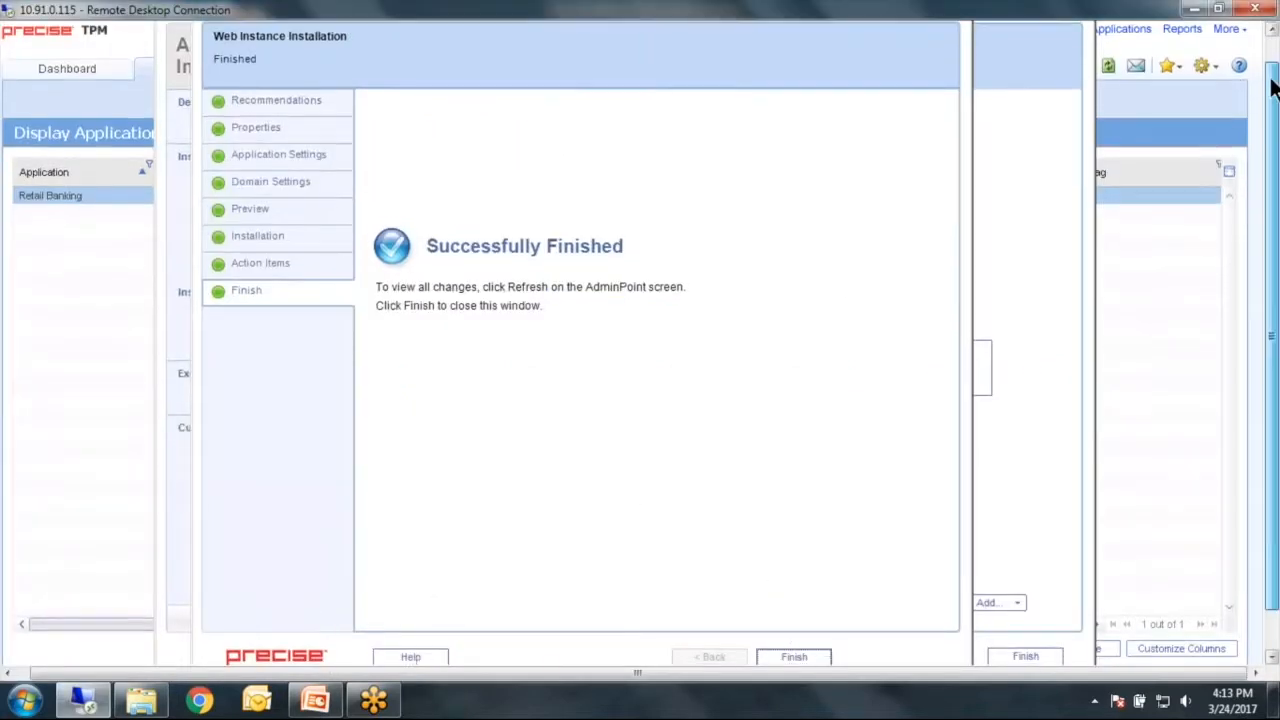
# Step: Switch back to AdminPoint and finish both the Web Instance Installation and the Application Installer for Retail Banking
pyautogui.moveTo(1272, 78); pyautogui.dragTo(1273, 97)
pyautogui.click(780, 630)
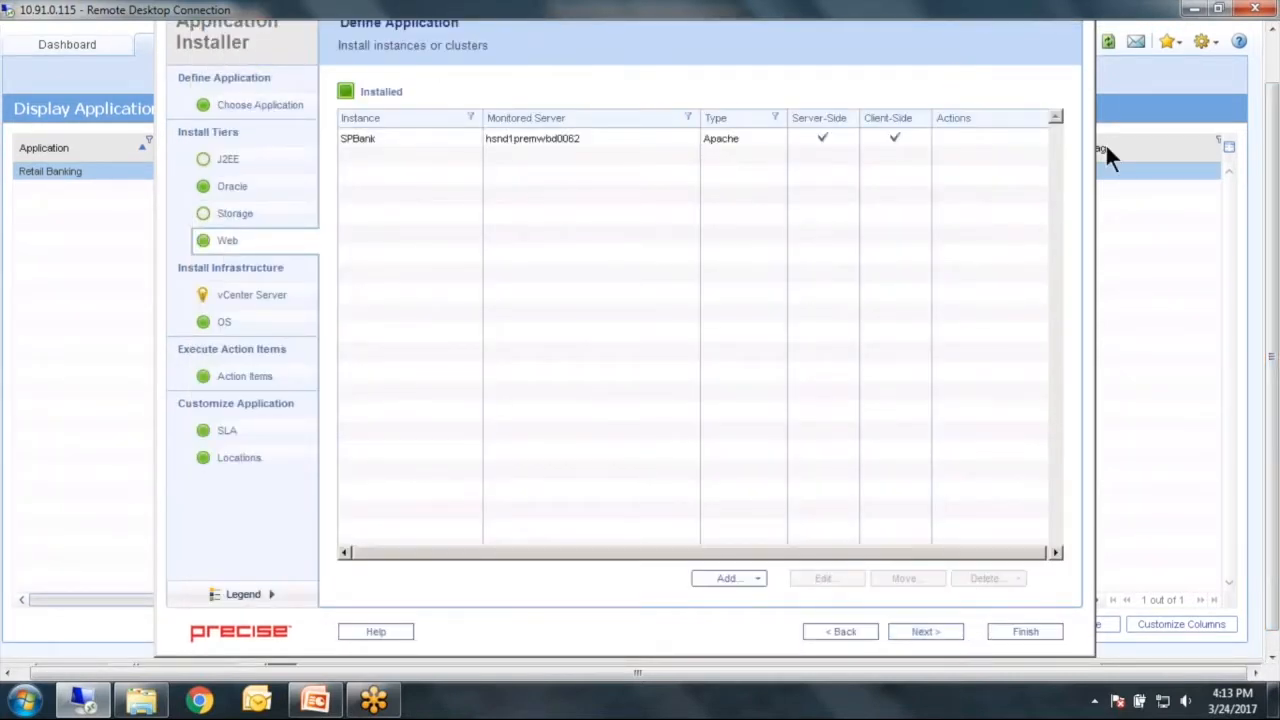
pyautogui.click(1022, 638)
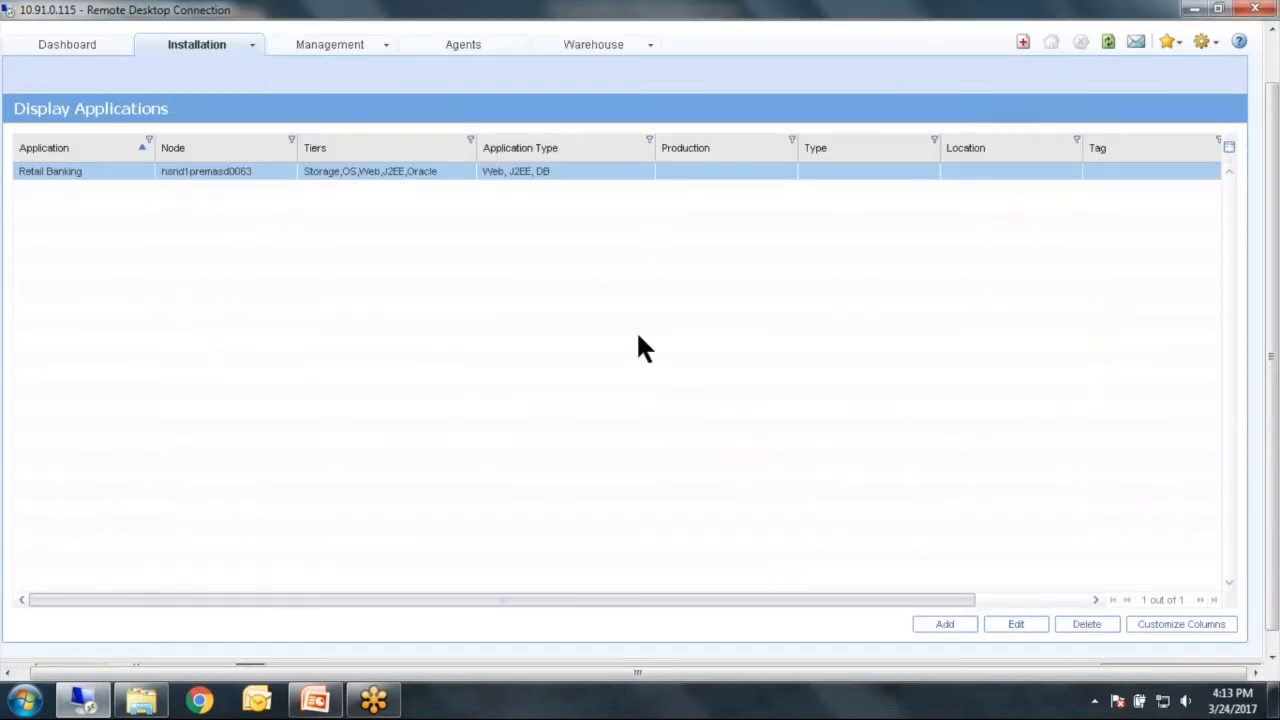
# Step: Display the agents and filter the list by the product Precise for Web
pyautogui.click(440, 47)
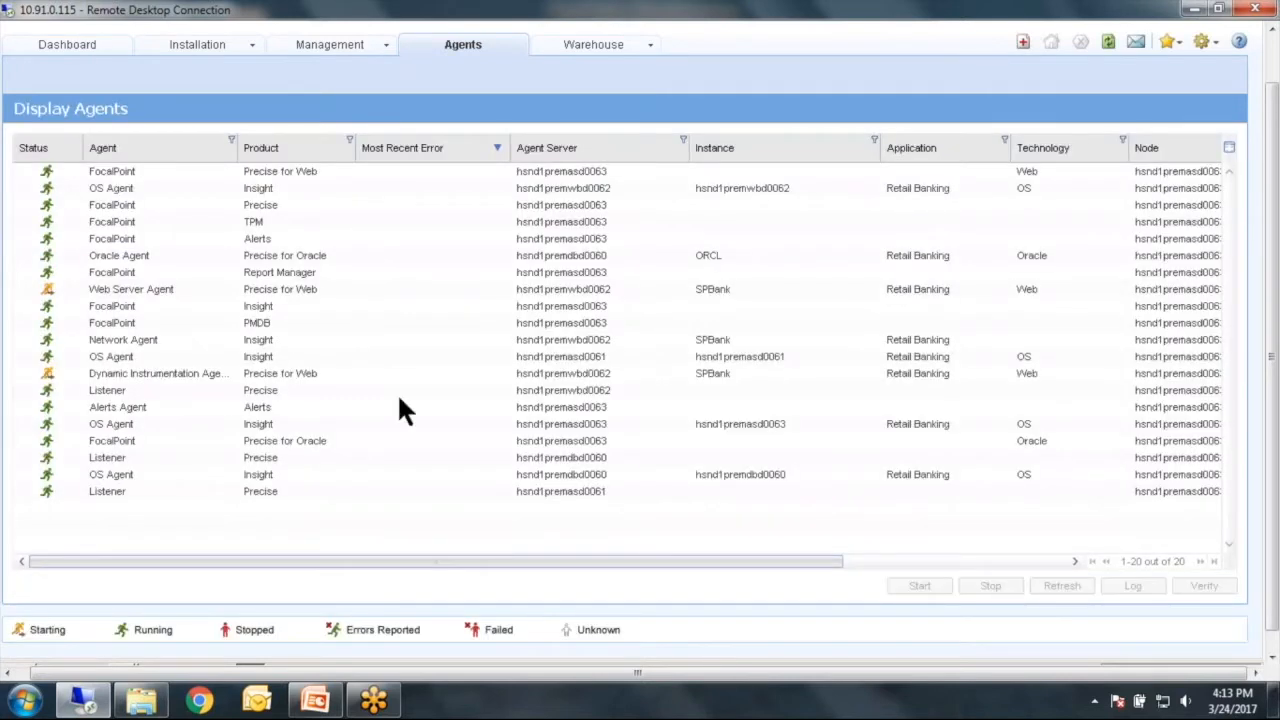
pyautogui.click(285, 289)
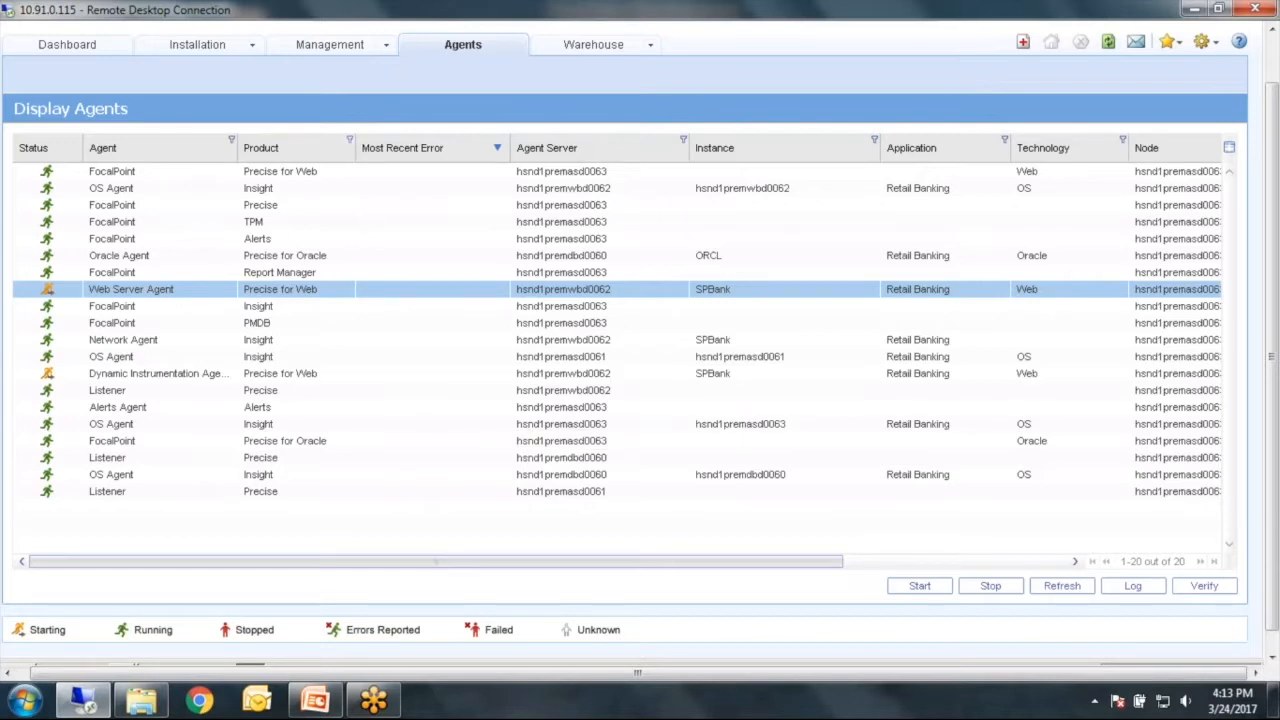
pyautogui.click(350, 140)
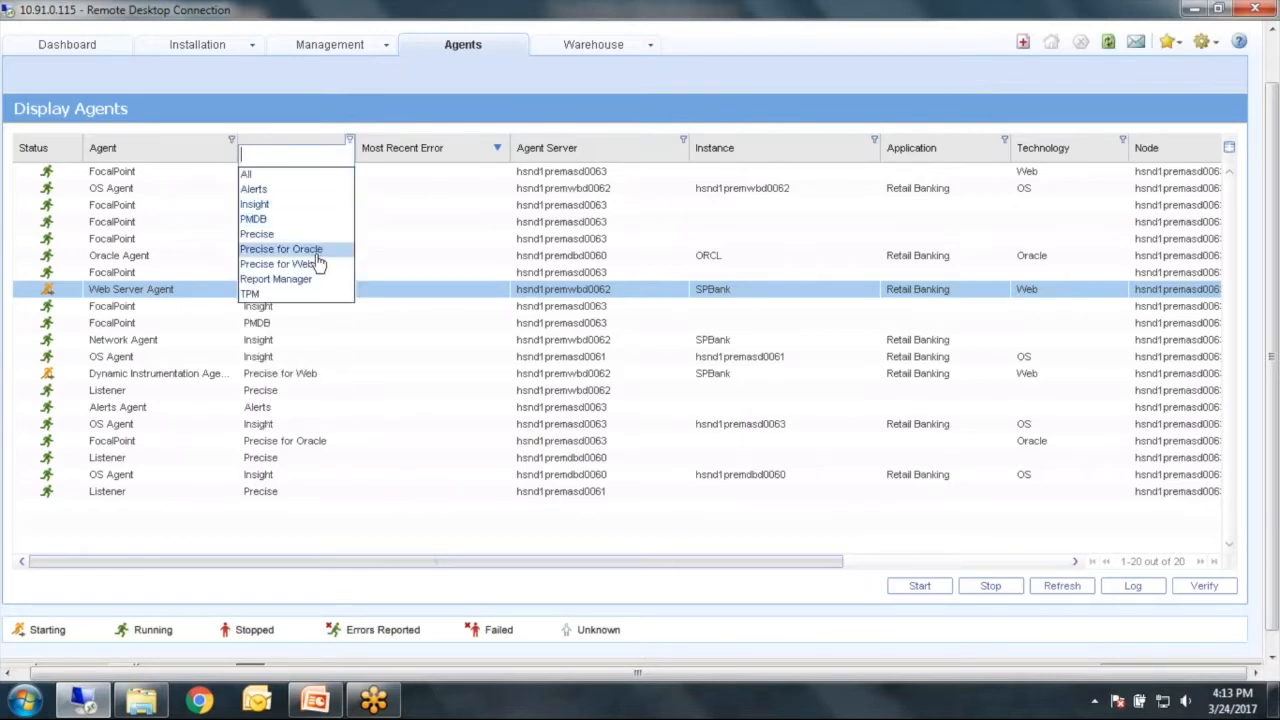
pyautogui.click(316, 264)
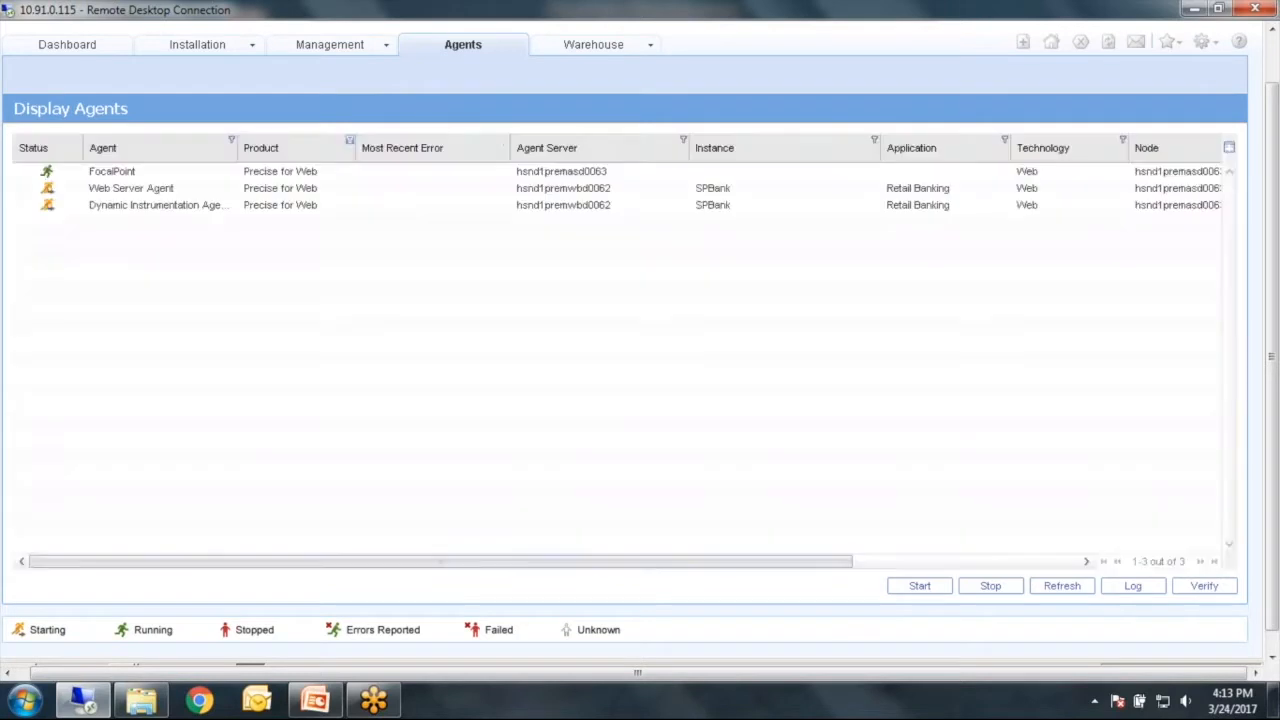
# Step: Refresh and verify all the Precise for Web agents, from FocalPoint to Dynamic Instrumentation Agent, and close the verification results
pyautogui.click(285, 171)
pyautogui.keyDown('shift'); pyautogui.click(288, 207); pyautogui.keyUp('shift')
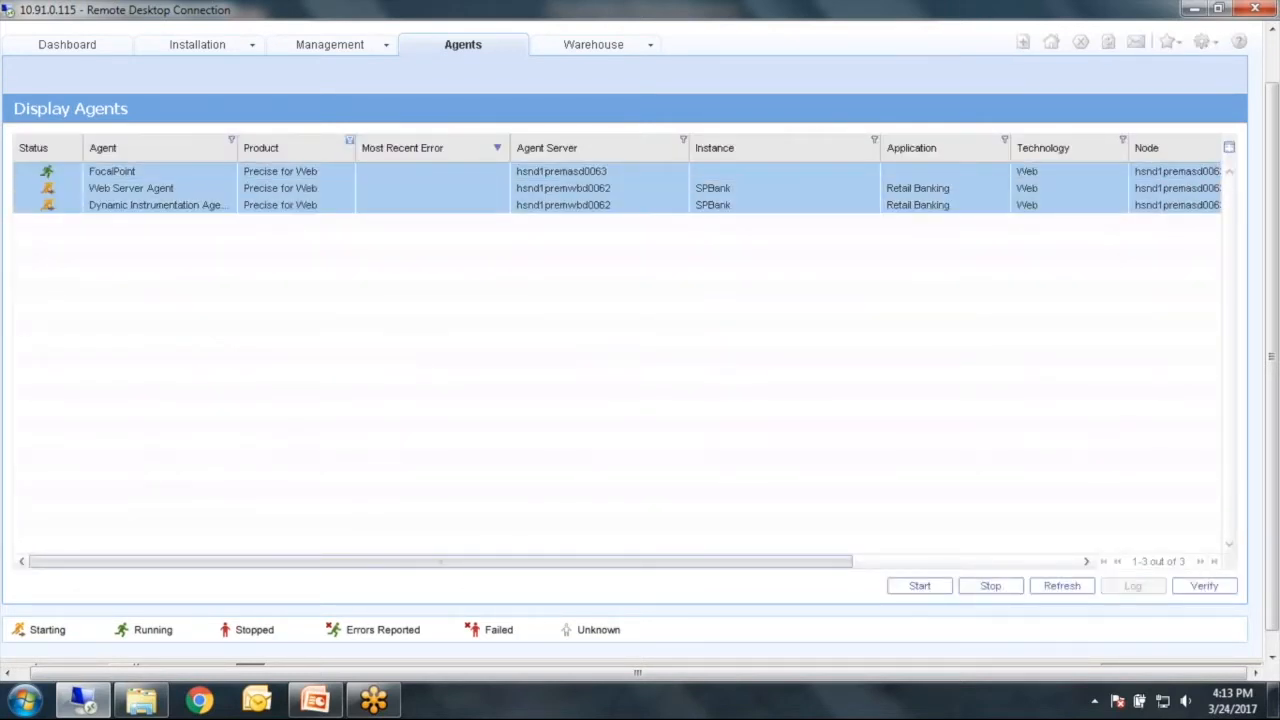
pyautogui.click(1062, 586)
pyautogui.scroll(-2, 1275, 525)
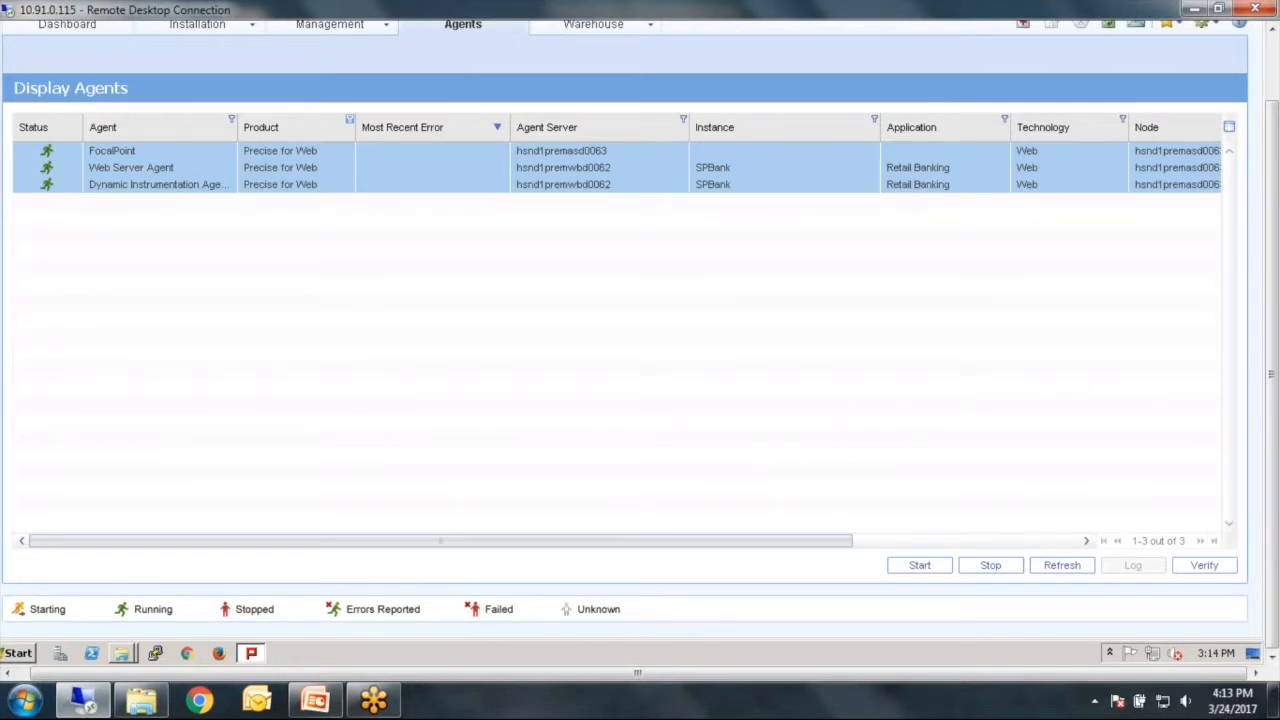
pyautogui.click(1190, 562)
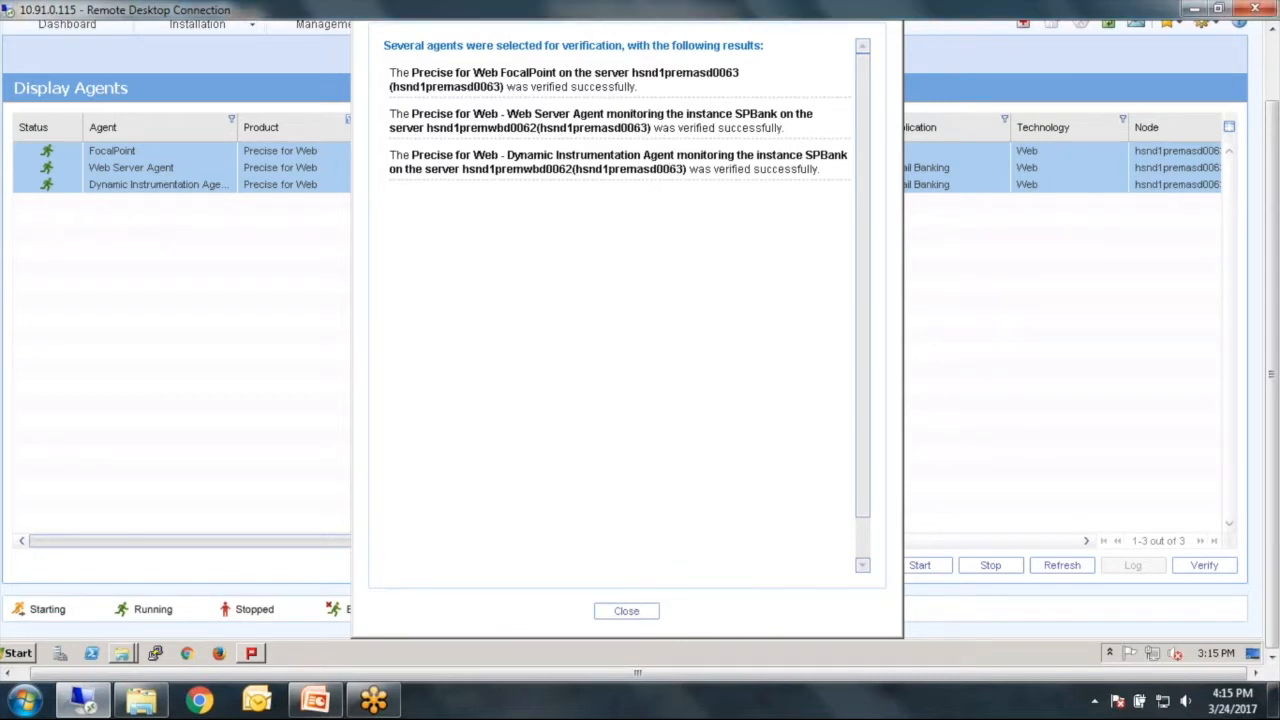
pyautogui.click(626, 611)
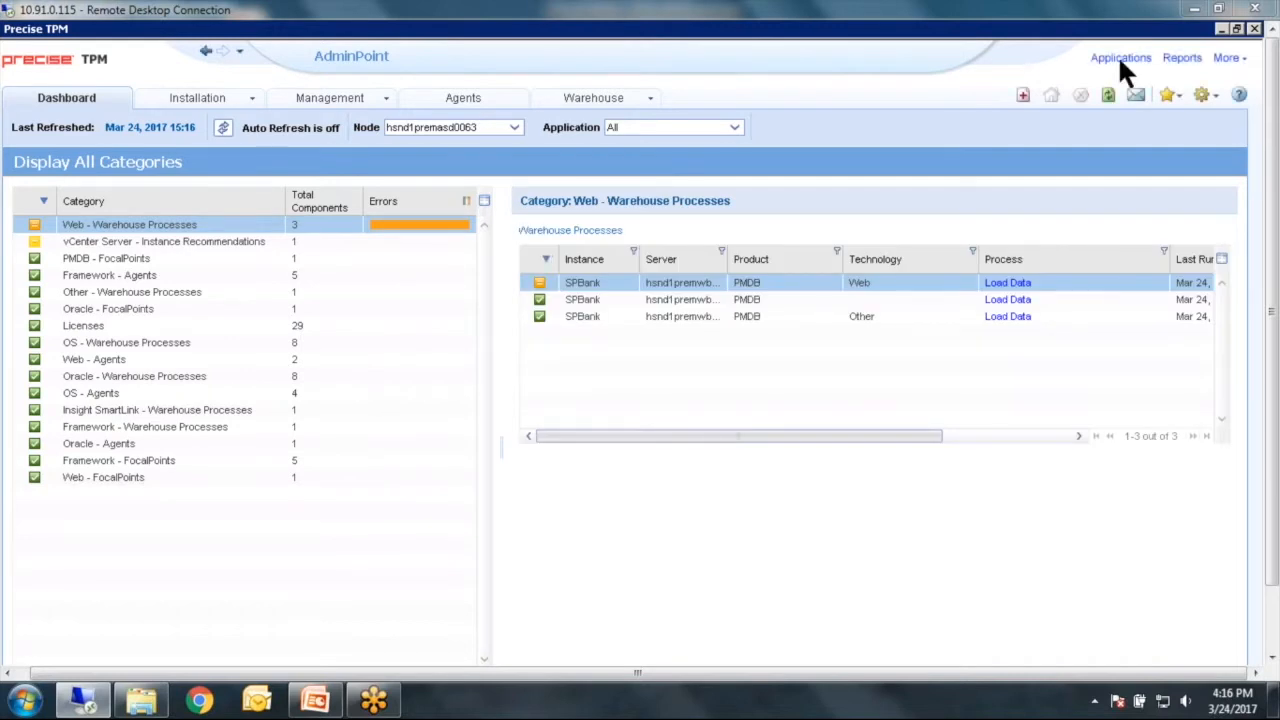
# Step: Go to the All Applications overview and examine the web instance performance of the Retail Banking application
pyautogui.click(1120, 58)
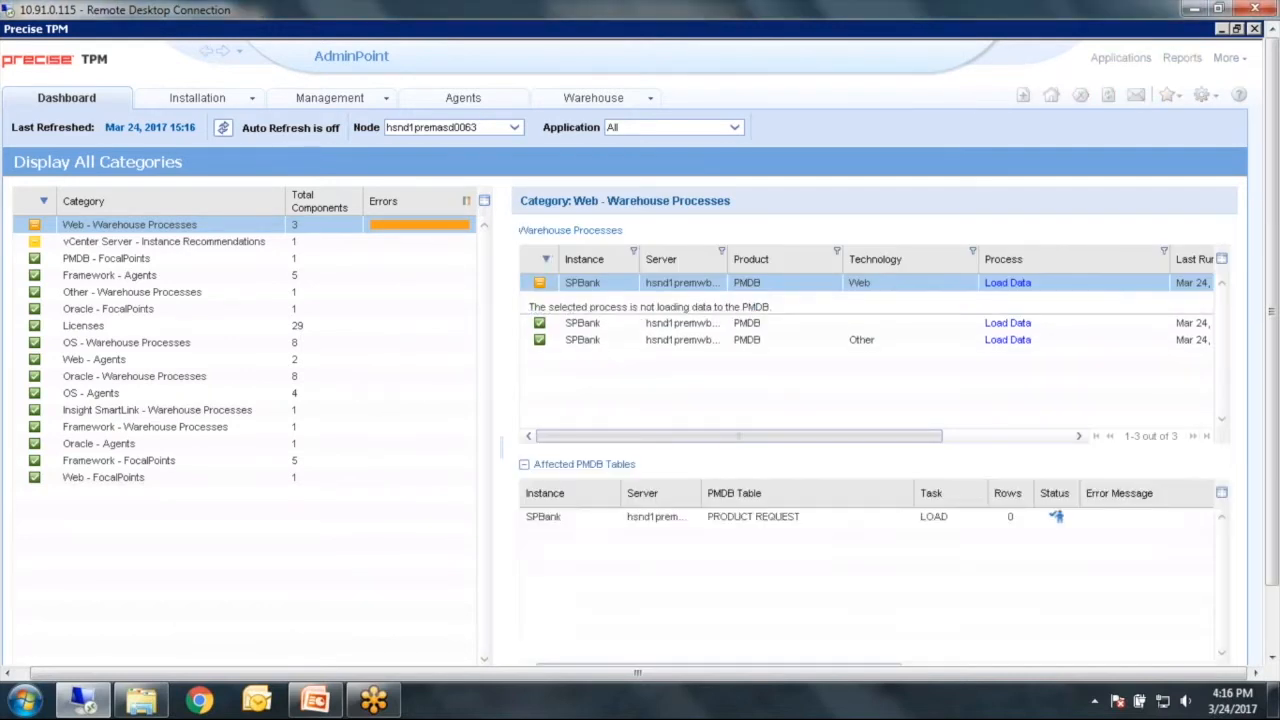
pyautogui.click(1120, 58)
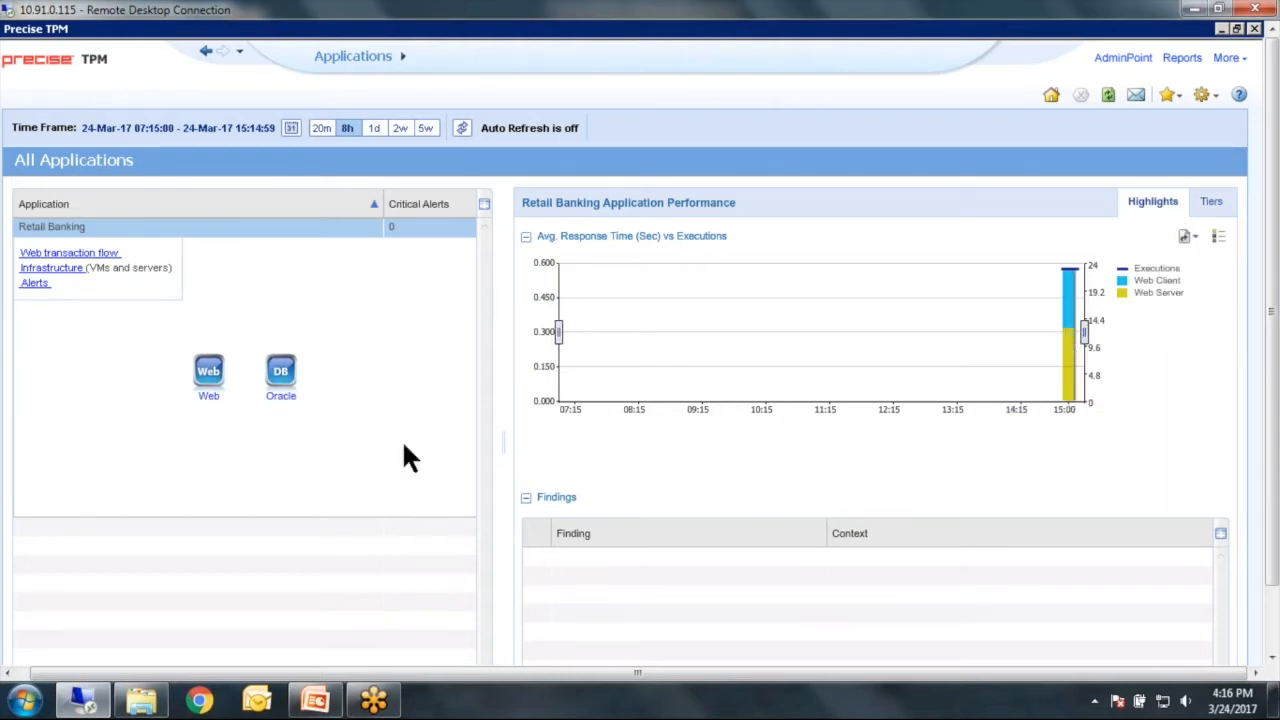
pyautogui.click(208, 378)
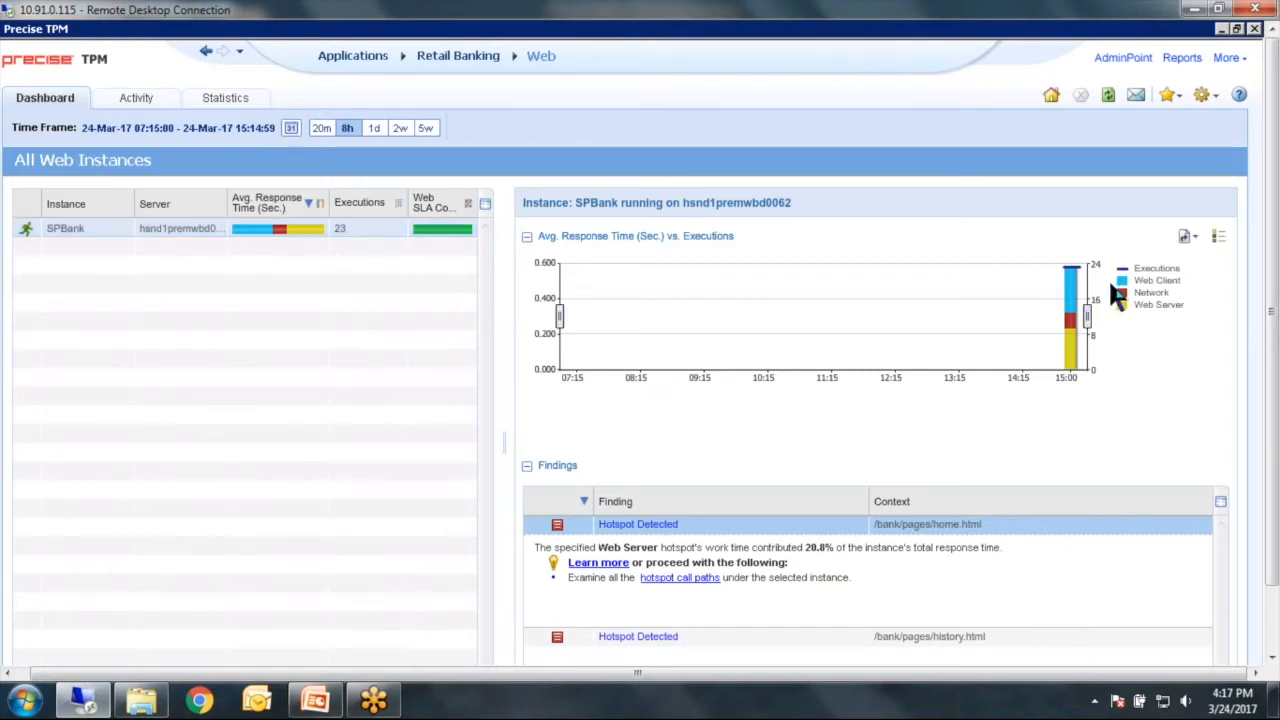
# Step: Examine the SPBank instance's activity by user, and narrow the time frame to 20 minutes to view the activity highlights
pyautogui.click(137, 99)
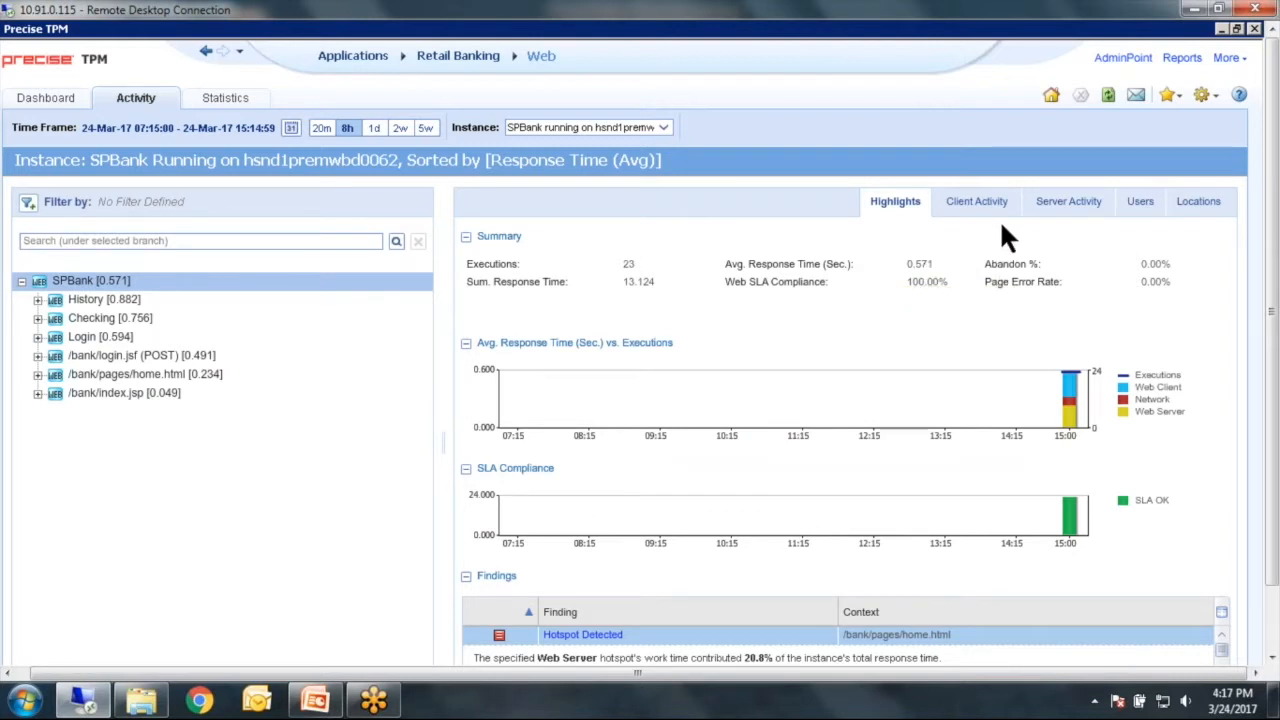
pyautogui.click(1142, 210)
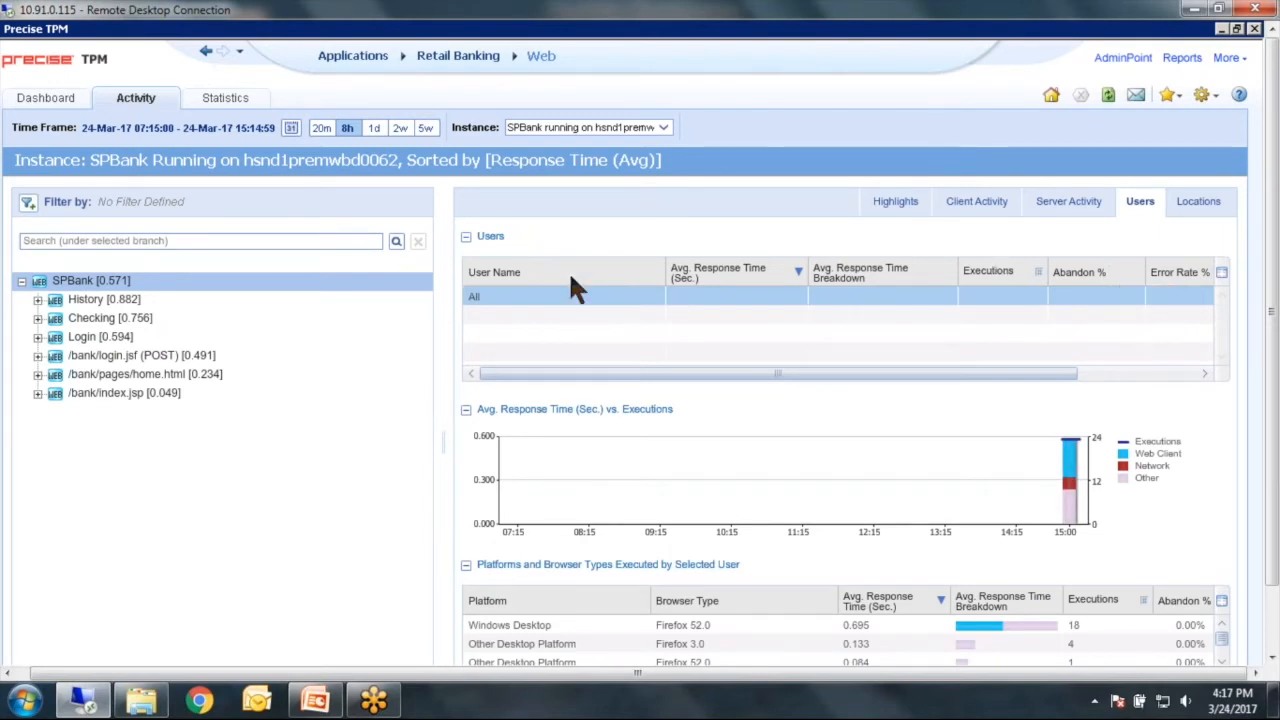
pyautogui.click(545, 297)
pyautogui.click(320, 129)
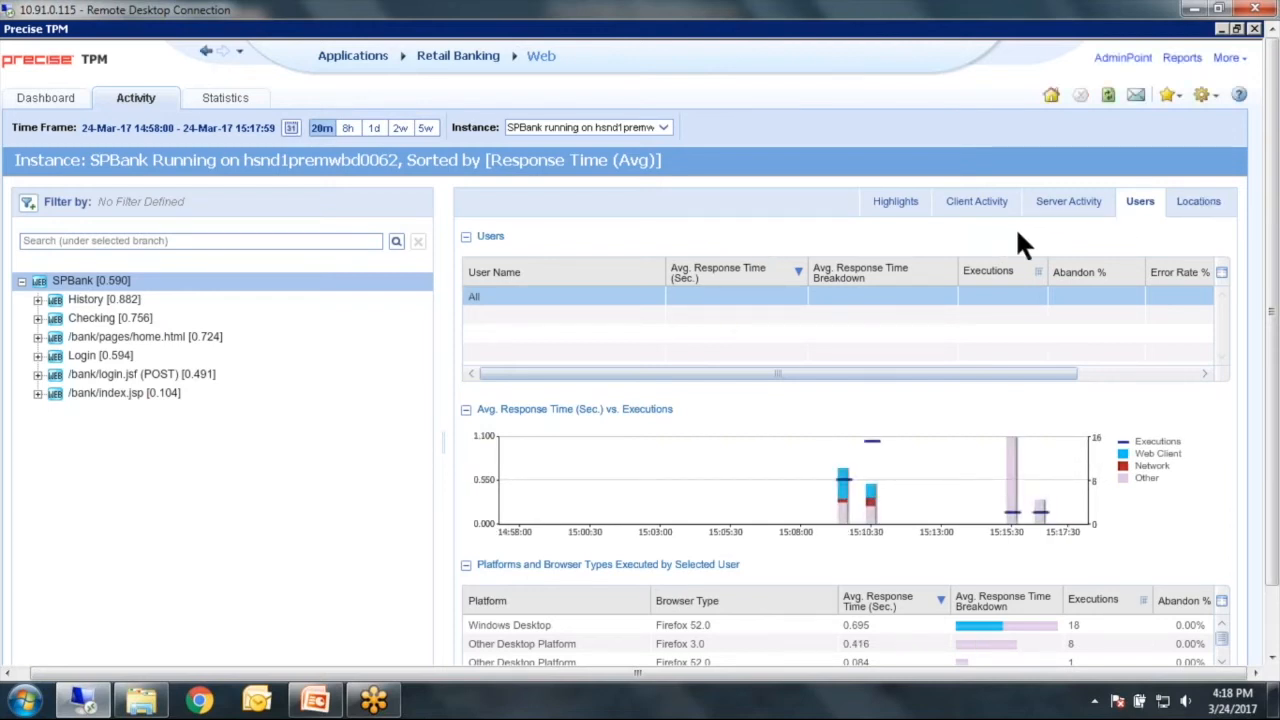
pyautogui.click(890, 205)
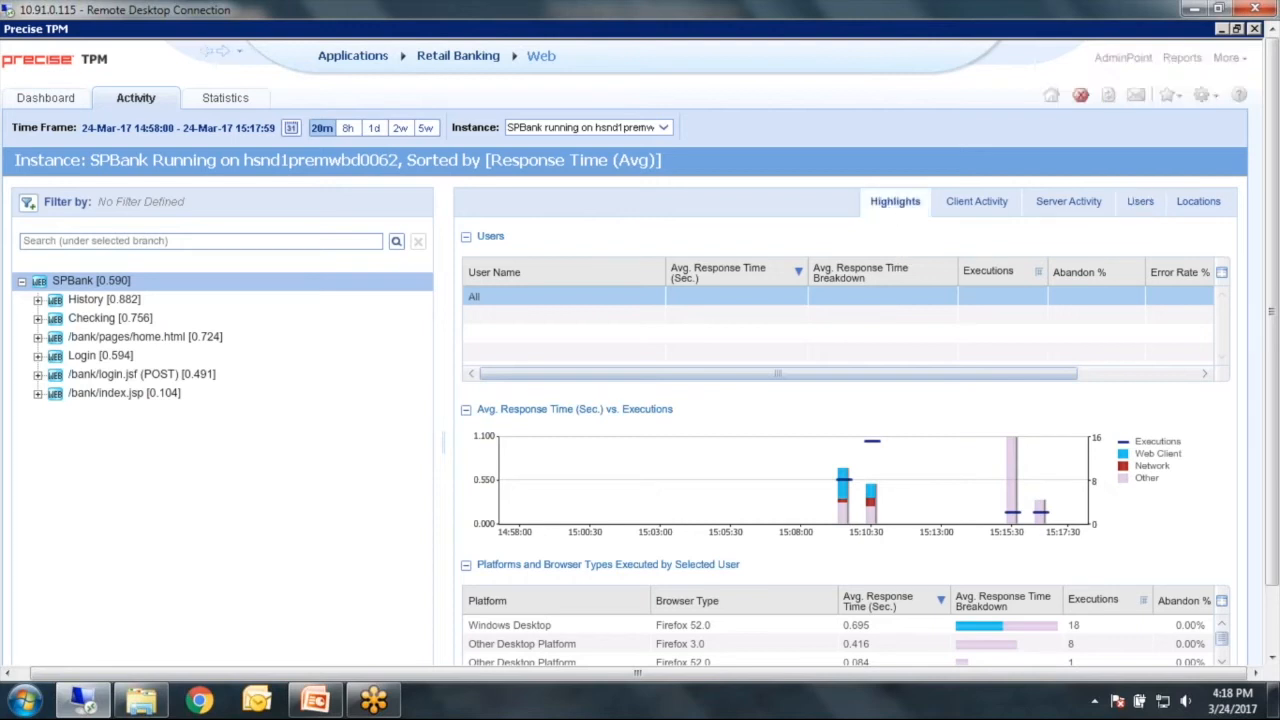